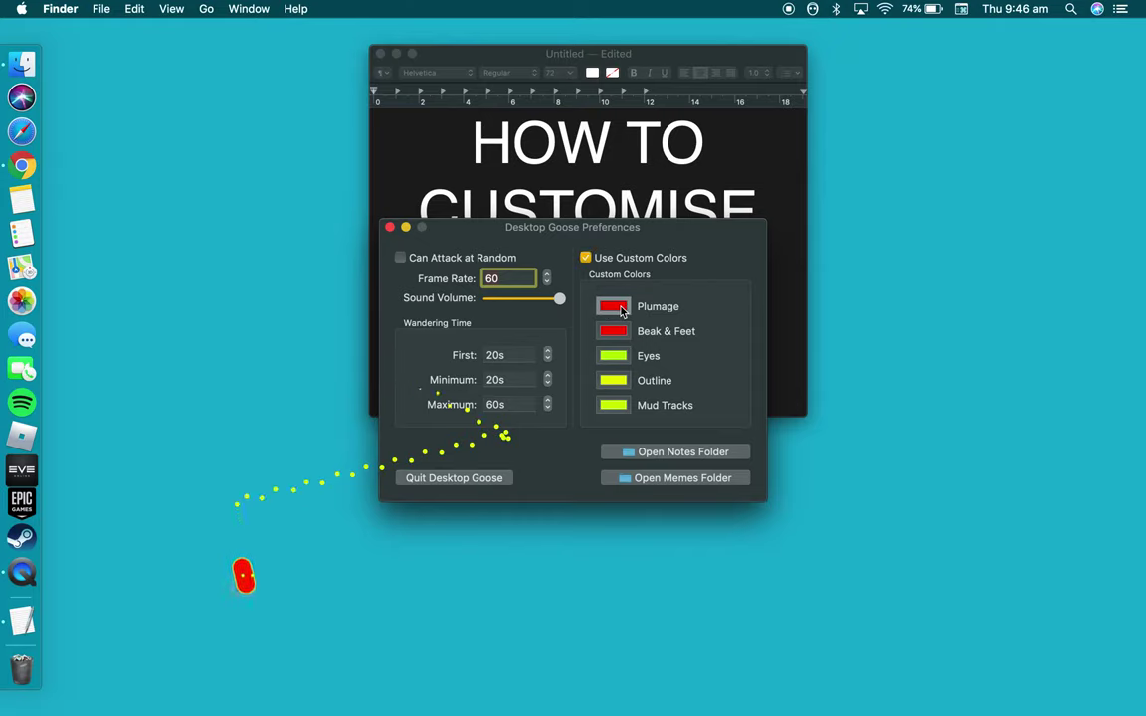
# Set the goose's plumage colour to light cyan and its beak and feet colour to sky blue
pyautogui.click(621, 310)
pyautogui.moveTo(301, 542); pyautogui.dragTo(190, 552)
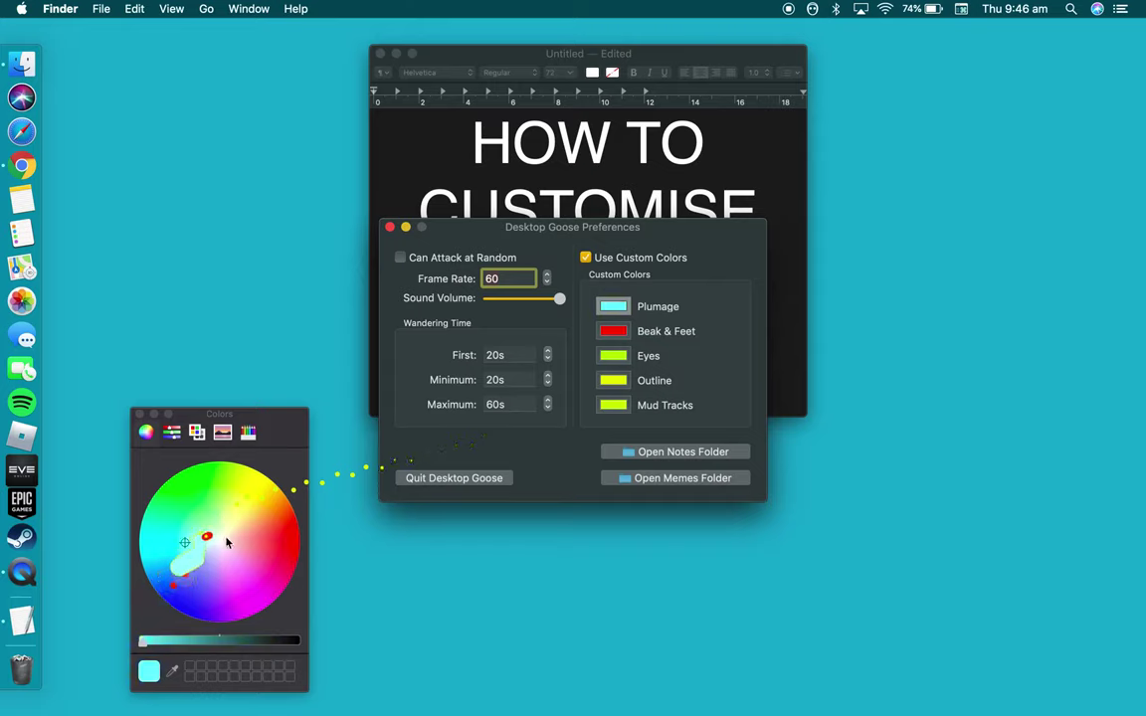
pyautogui.click(614, 332)
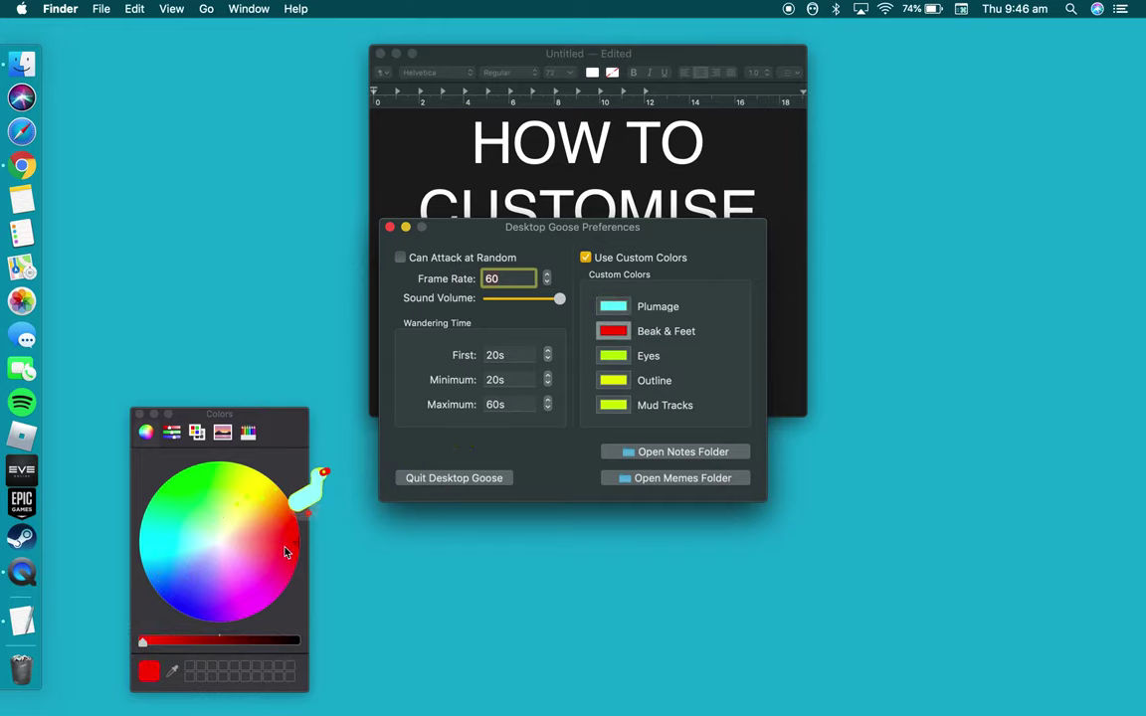
pyautogui.moveTo(261, 552); pyautogui.dragTo(174, 562)
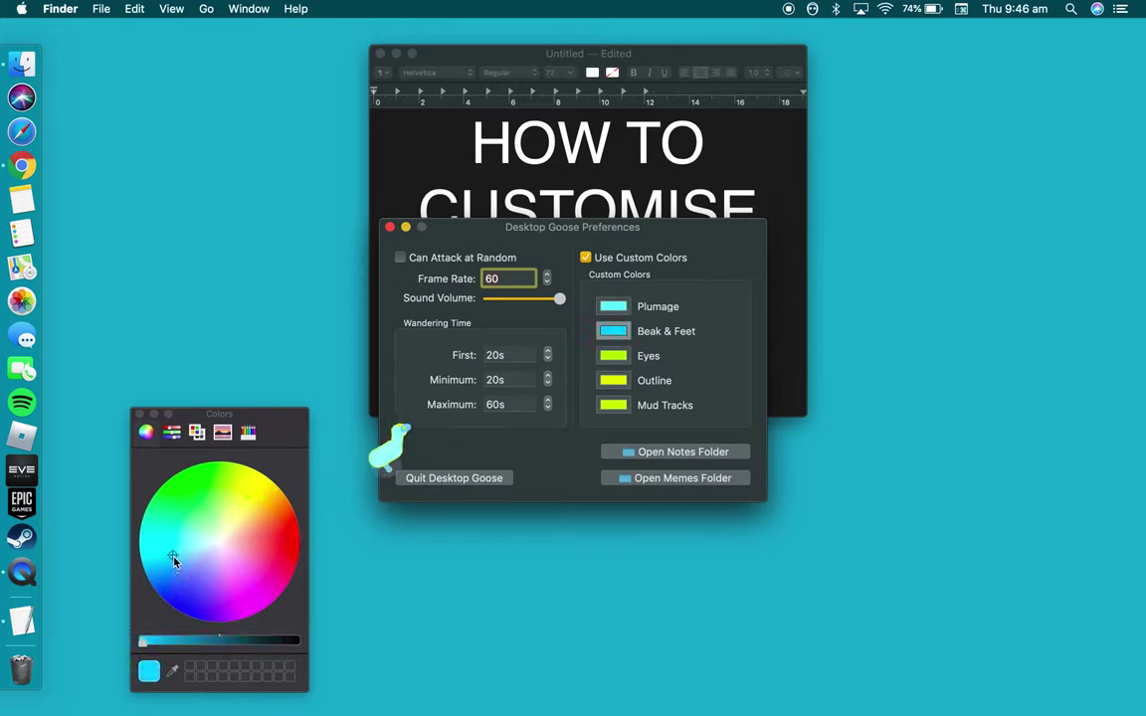
# Set the goose's eye colour to red and its outline colour to black
pyautogui.click(613, 355)
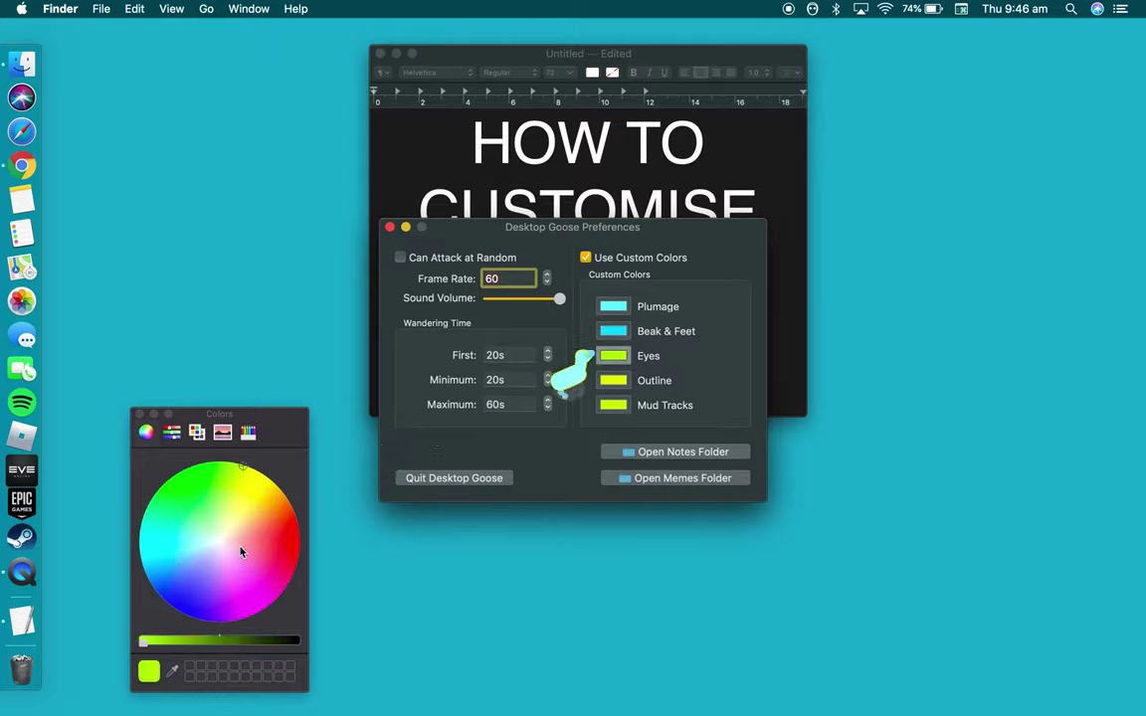
pyautogui.moveTo(243, 473); pyautogui.dragTo(290, 557)
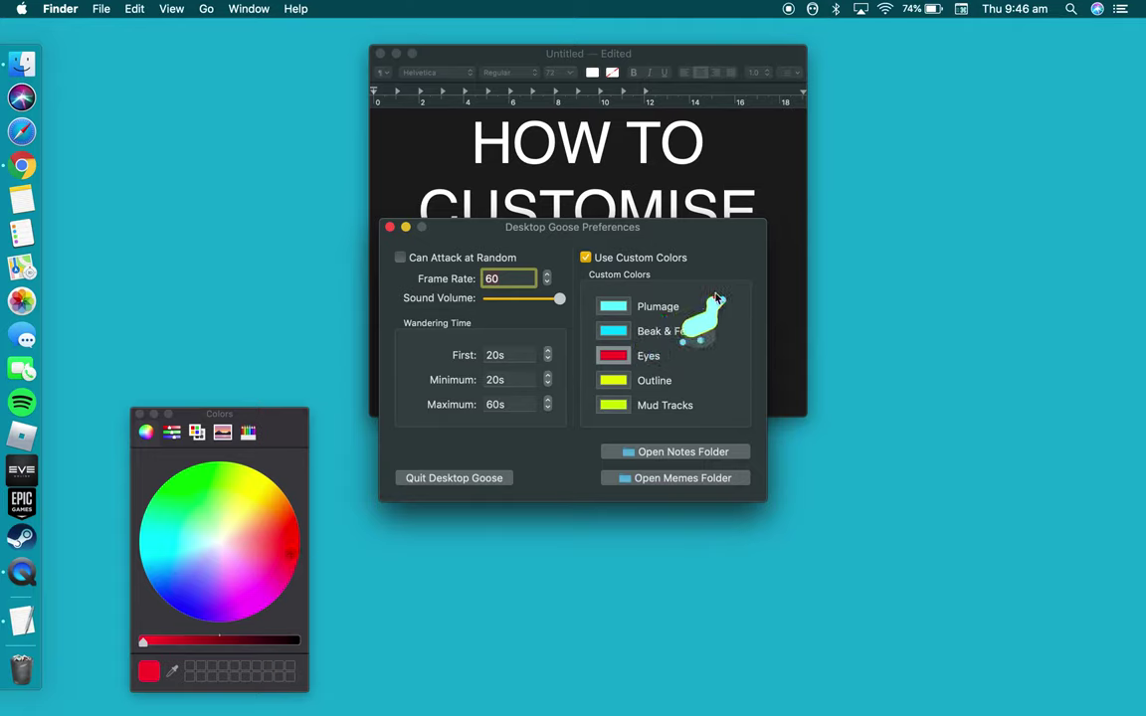
pyautogui.click(612, 380)
pyautogui.moveTo(249, 487)
pyautogui.mouseDown()
pyautogui.moveTo(281, 609)
pyautogui.moveTo(237, 467)
pyautogui.mouseUp()
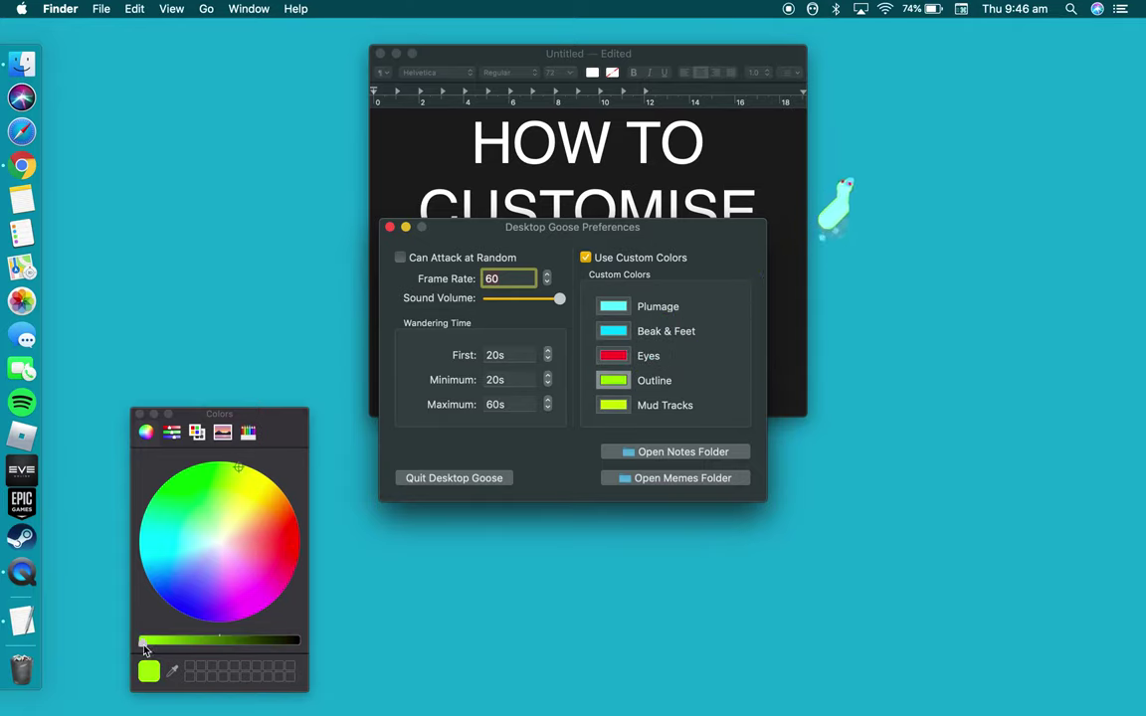
pyautogui.moveTo(144, 647); pyautogui.dragTo(321, 650)
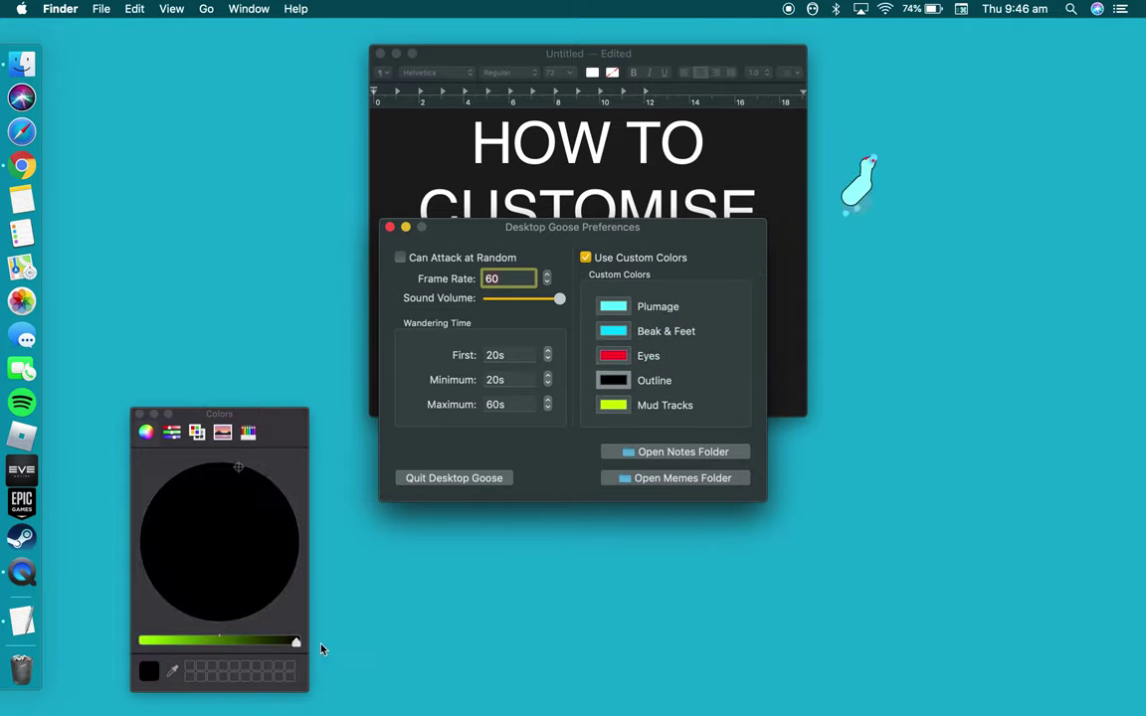
# Set the mud tracks colour to a very dark grey-green and close the colour picker
pyautogui.click(613, 403)
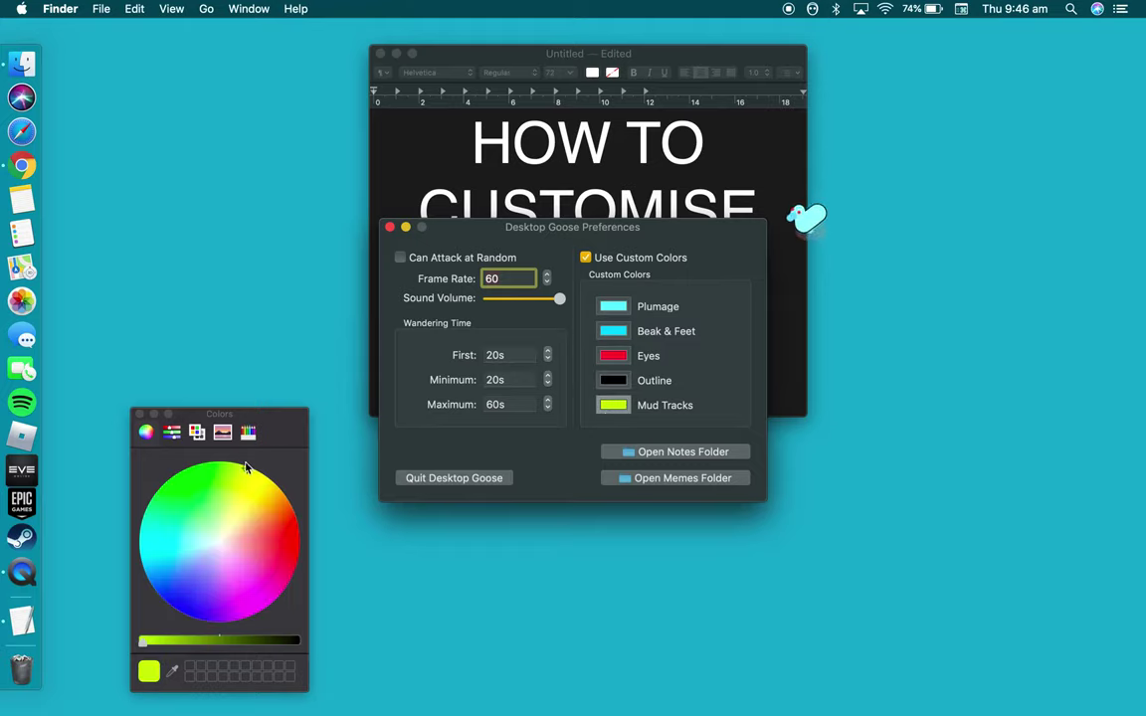
pyautogui.click(207, 537)
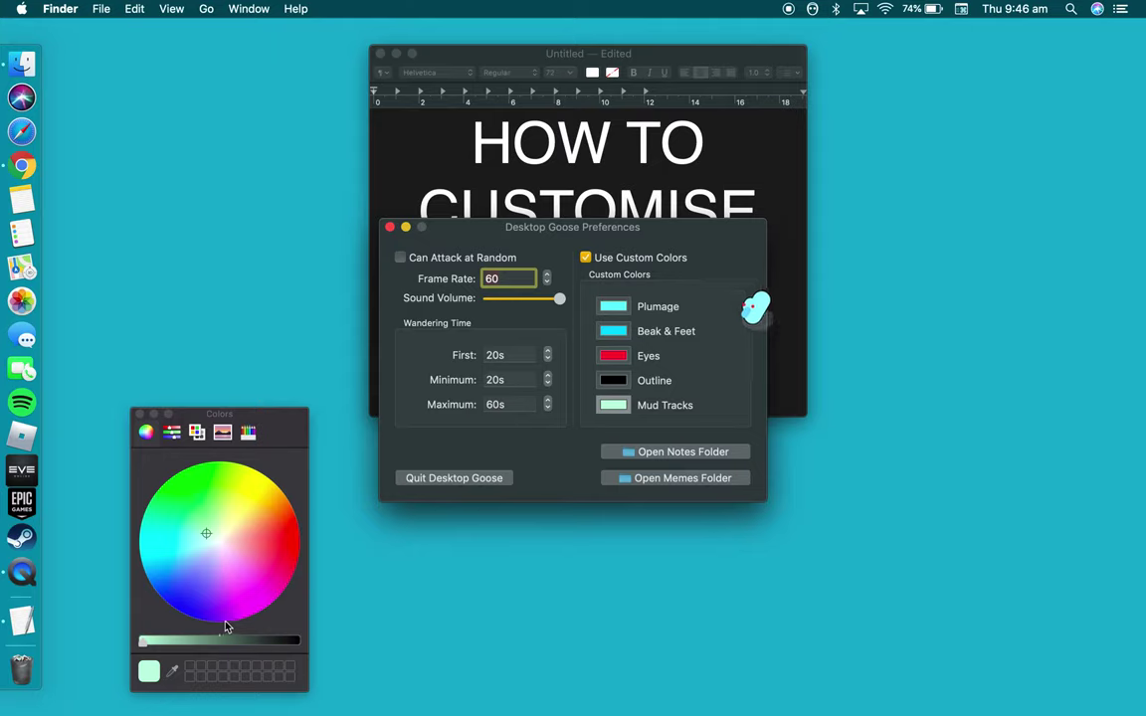
pyautogui.moveTo(144, 641); pyautogui.dragTo(258, 644)
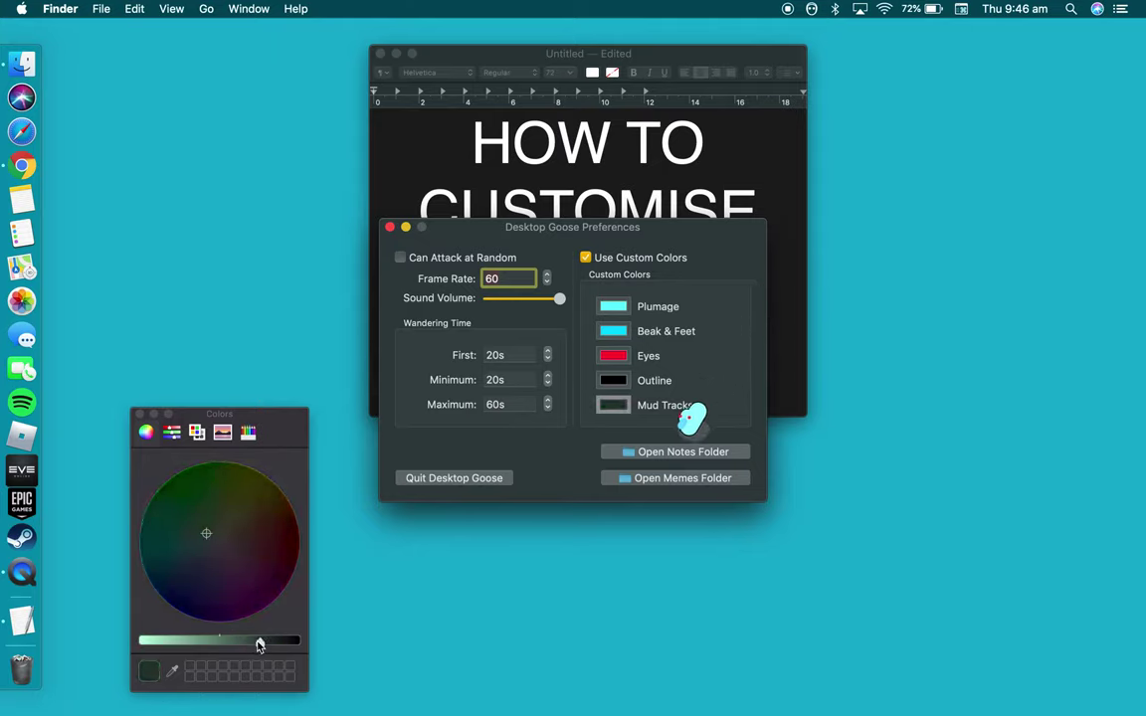
pyautogui.click(139, 415)
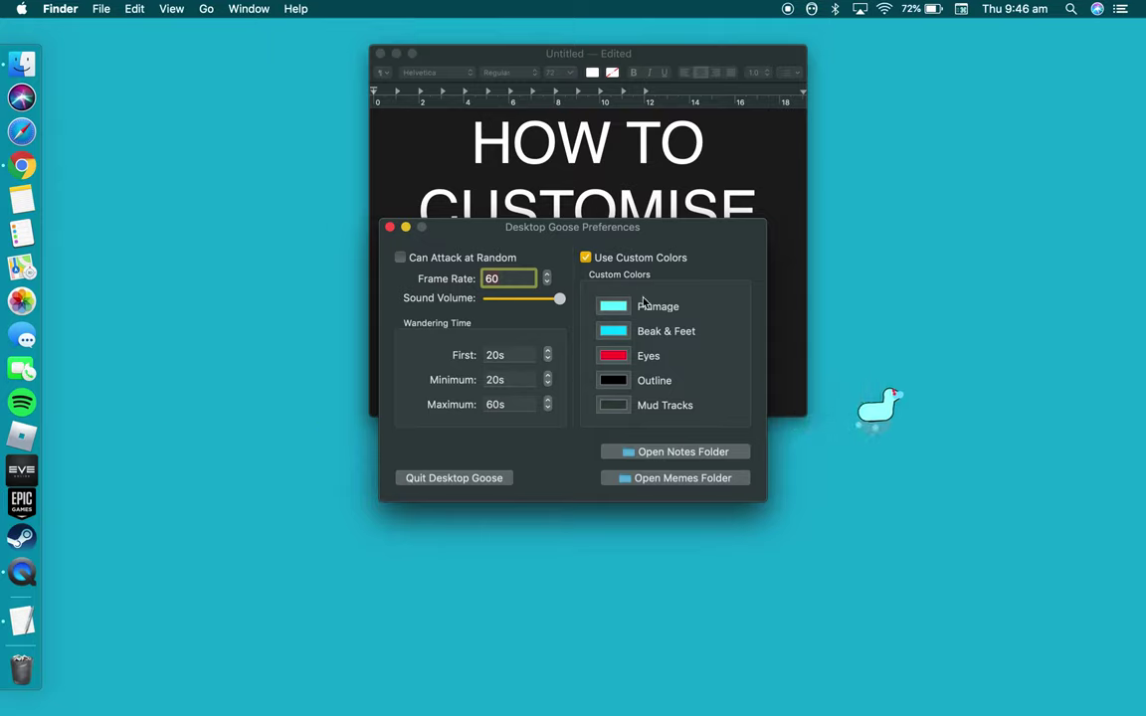
# Allow the goose to attack at random, dismiss the meme image, and open the goose's notes folder
pyautogui.click(400, 259)
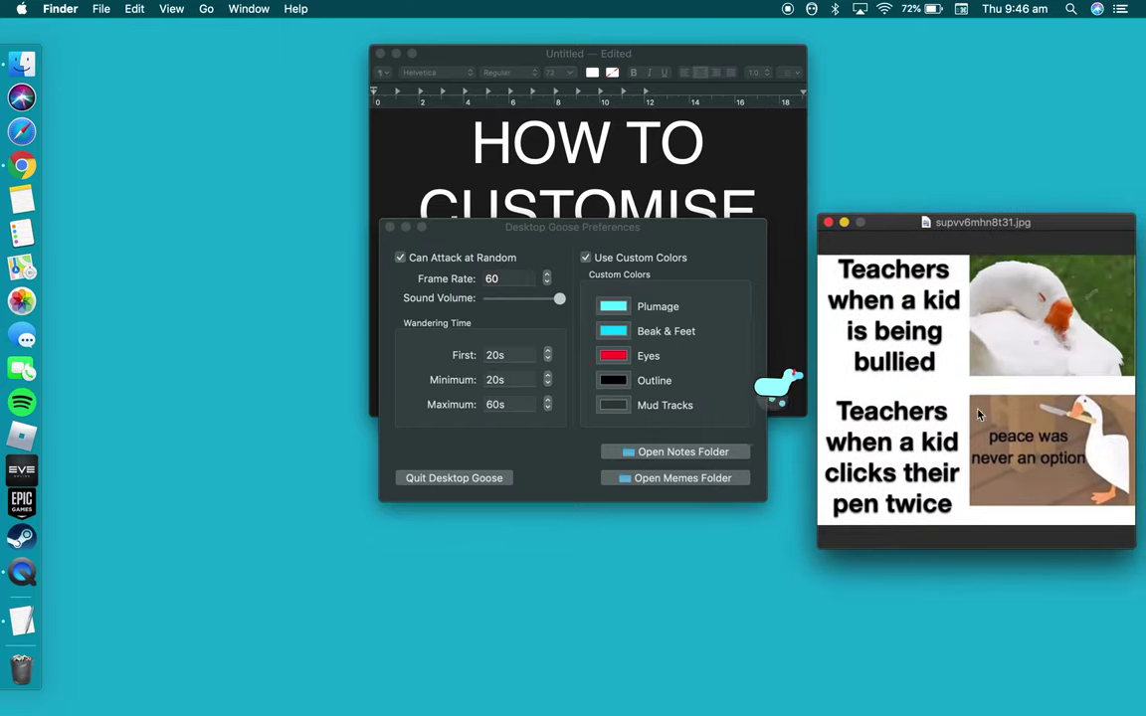
pyautogui.click(828, 222)
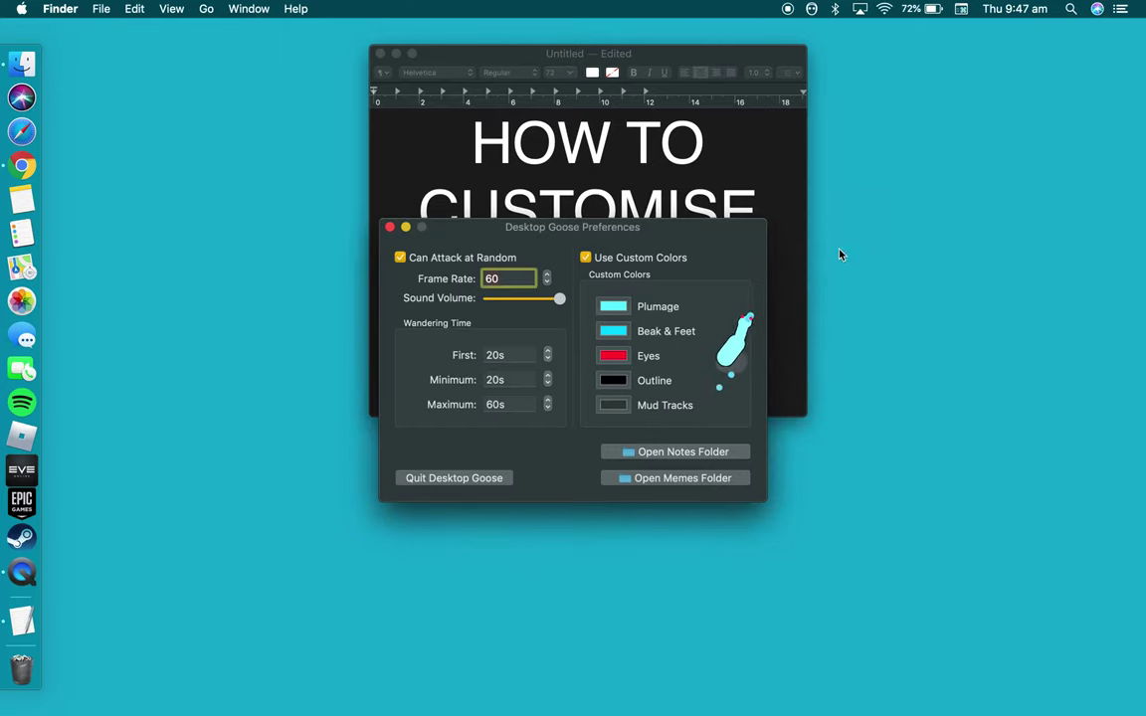
pyautogui.click(653, 456)
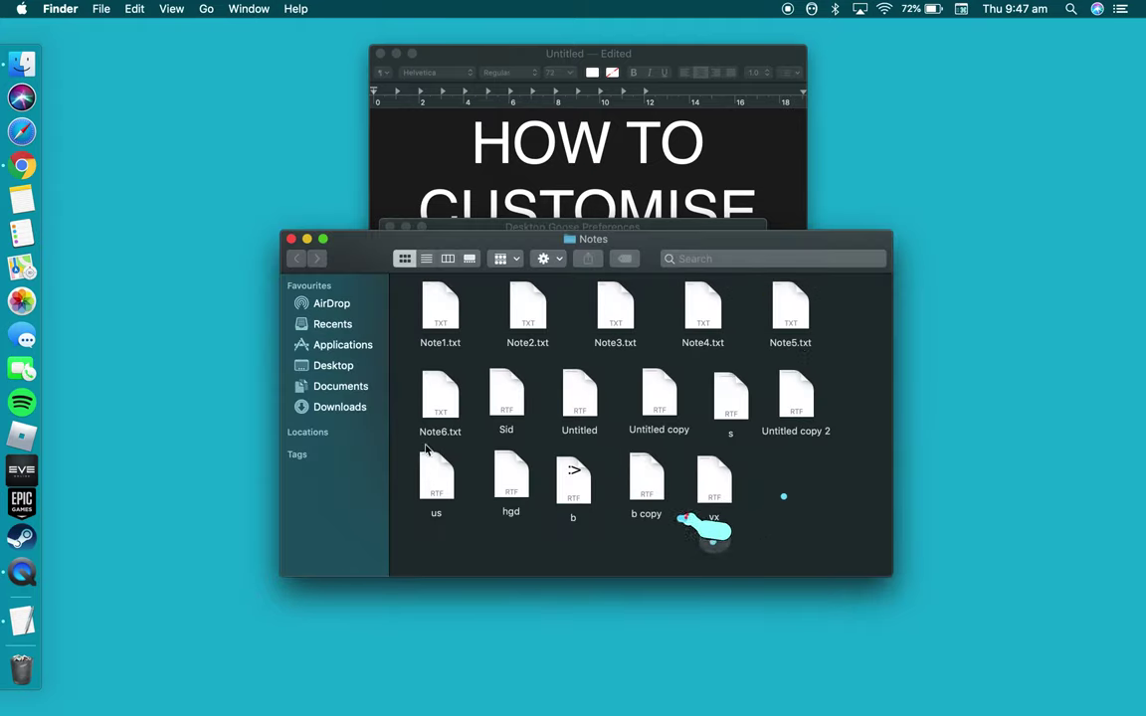
# Replace all the text in the untitled TextEdit document with "You can also ad some text"
pyautogui.click(427, 141)
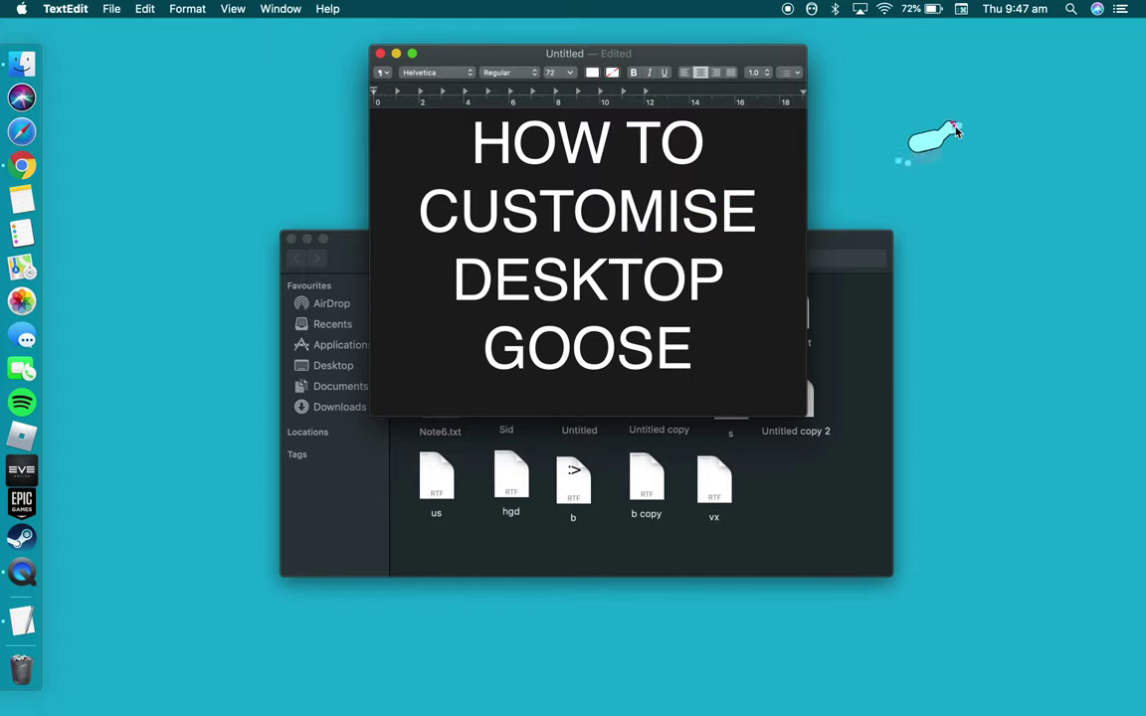
pyautogui.moveTo(721, 331); pyautogui.dragTo(394, 91)
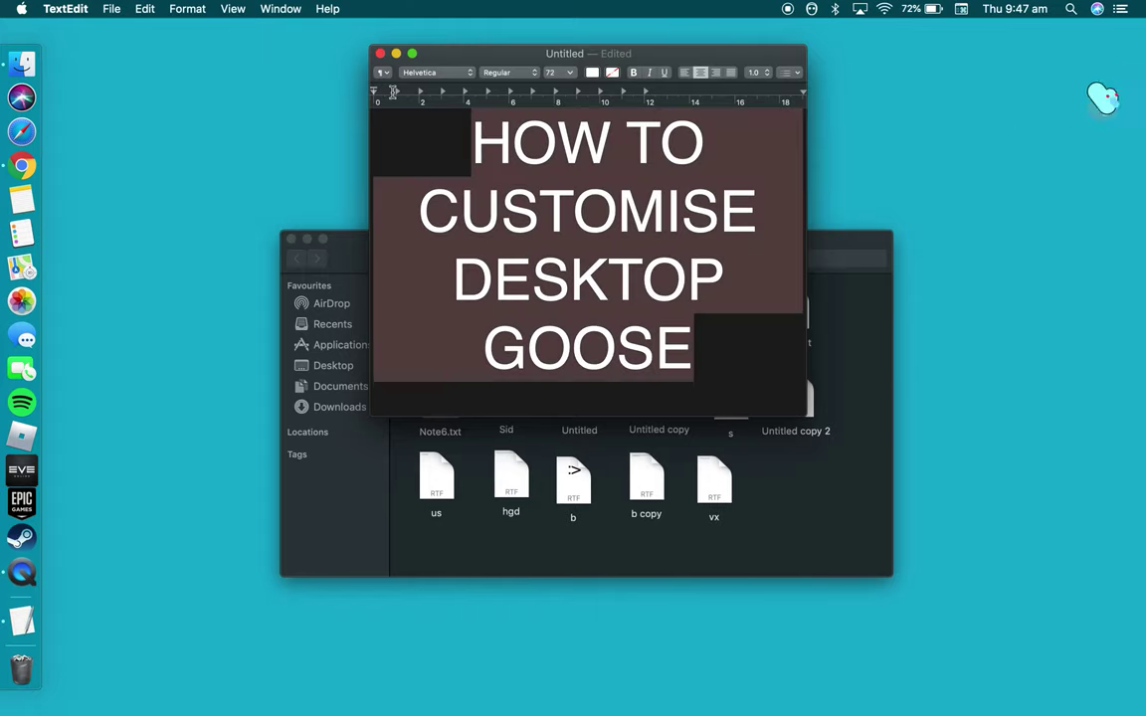
pyautogui.write('You can')
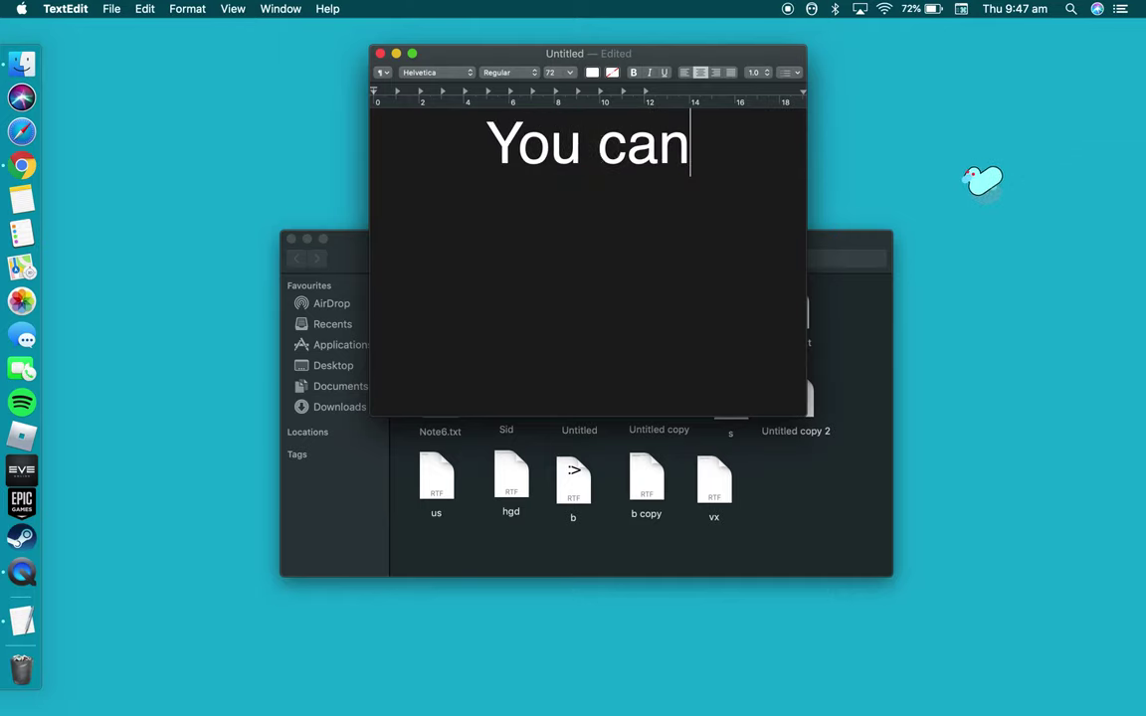
pyautogui.write(' also ')
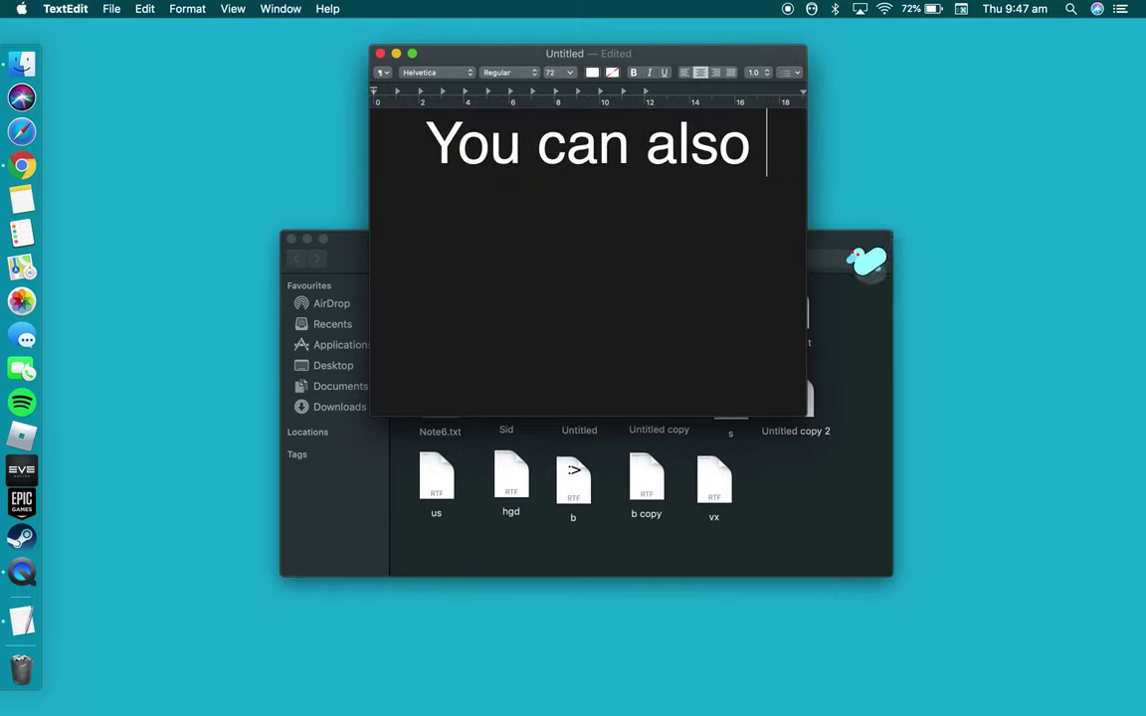
pyautogui.write('ad some ')
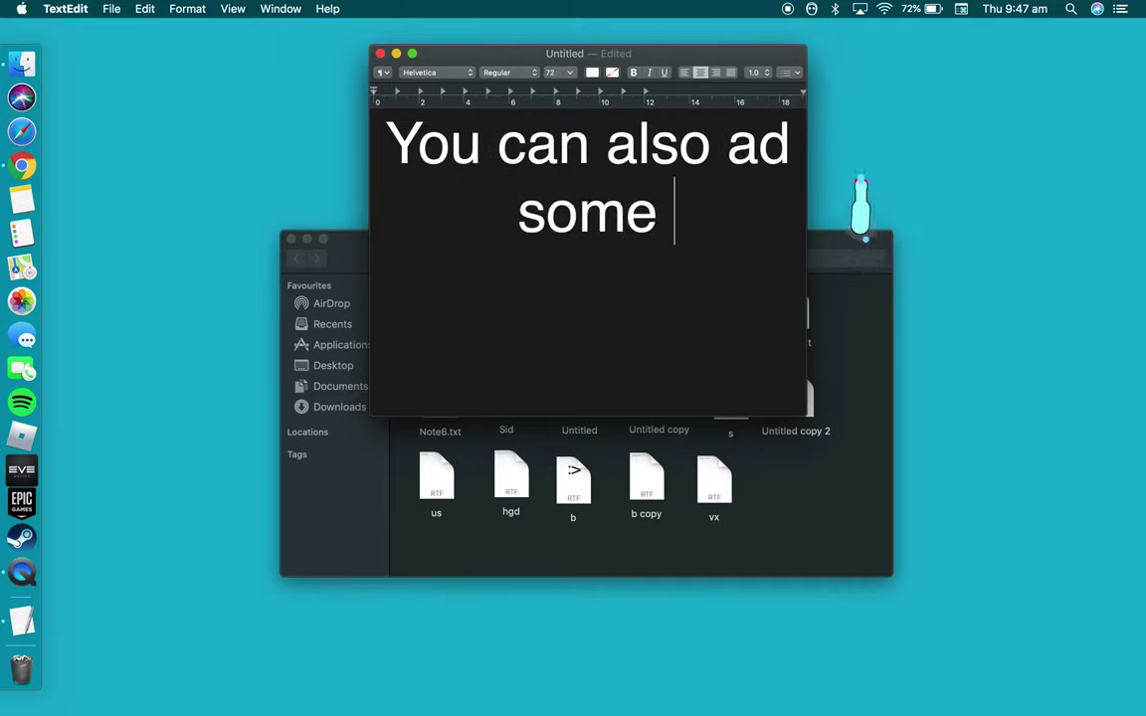
pyautogui.write('text')
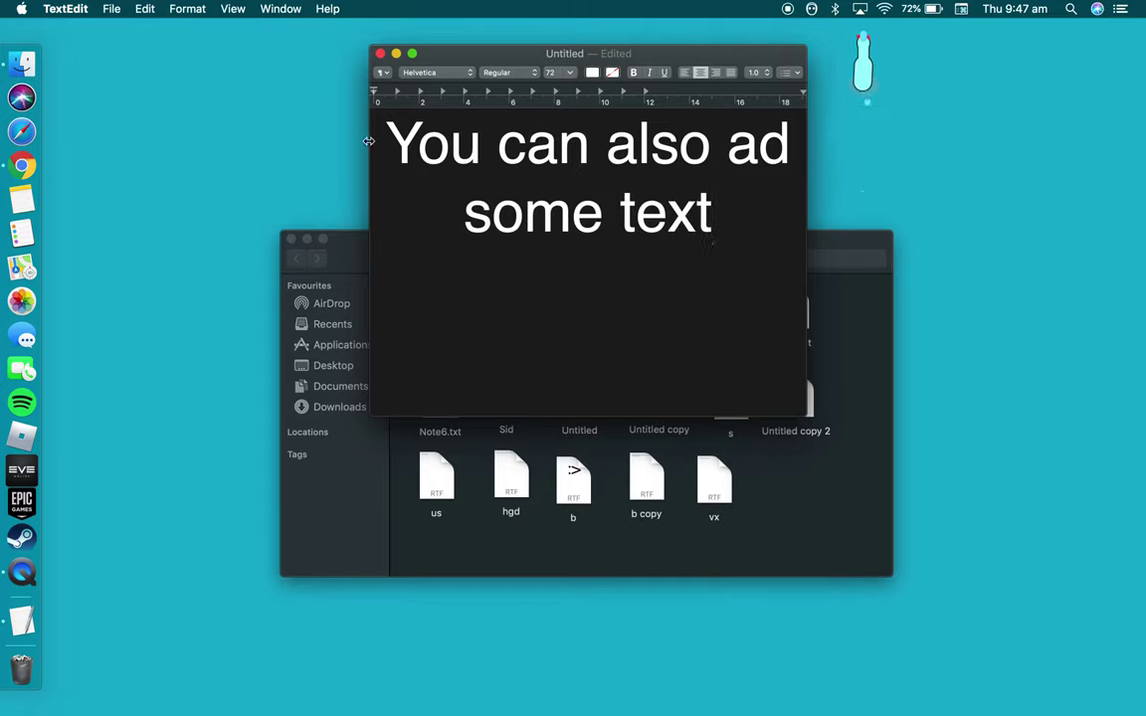
# Continue the document's text with "so he/she can pull out a new text I will show you how to do this"
pyautogui.write(' so he can')
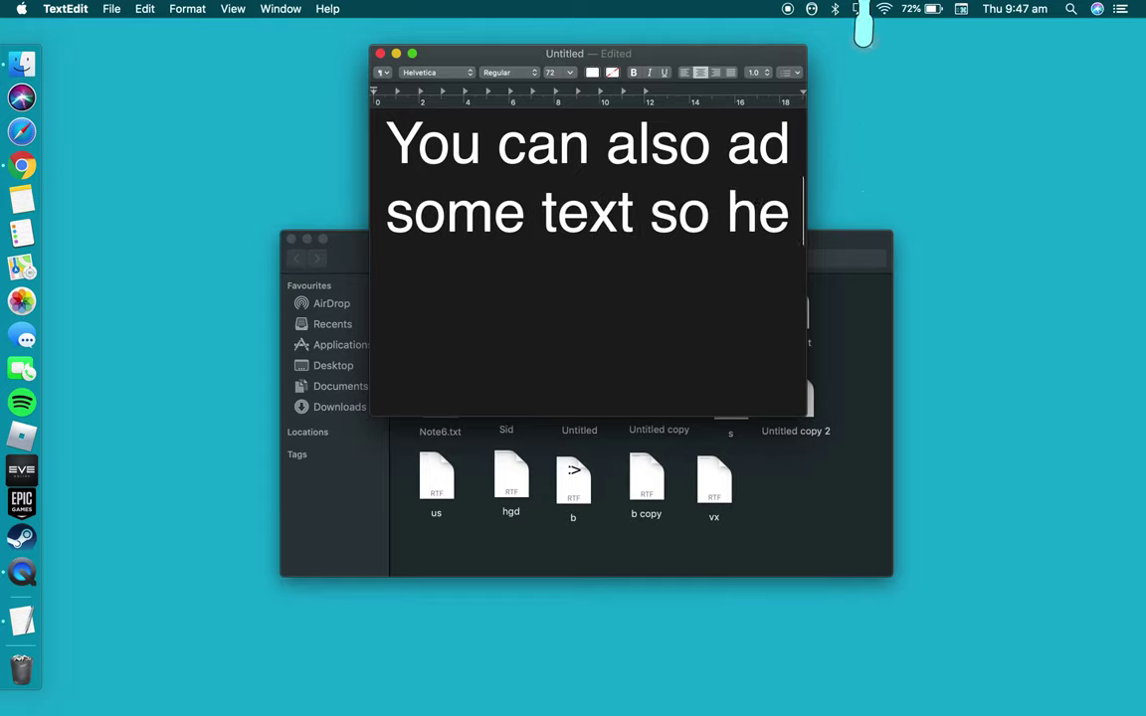
pyautogui.press('BackSpace')
pyautogui.press('BackSpace')
pyautogui.press('BackSpace')
pyautogui.press('BackSpace')
pyautogui.press('BackSpace')
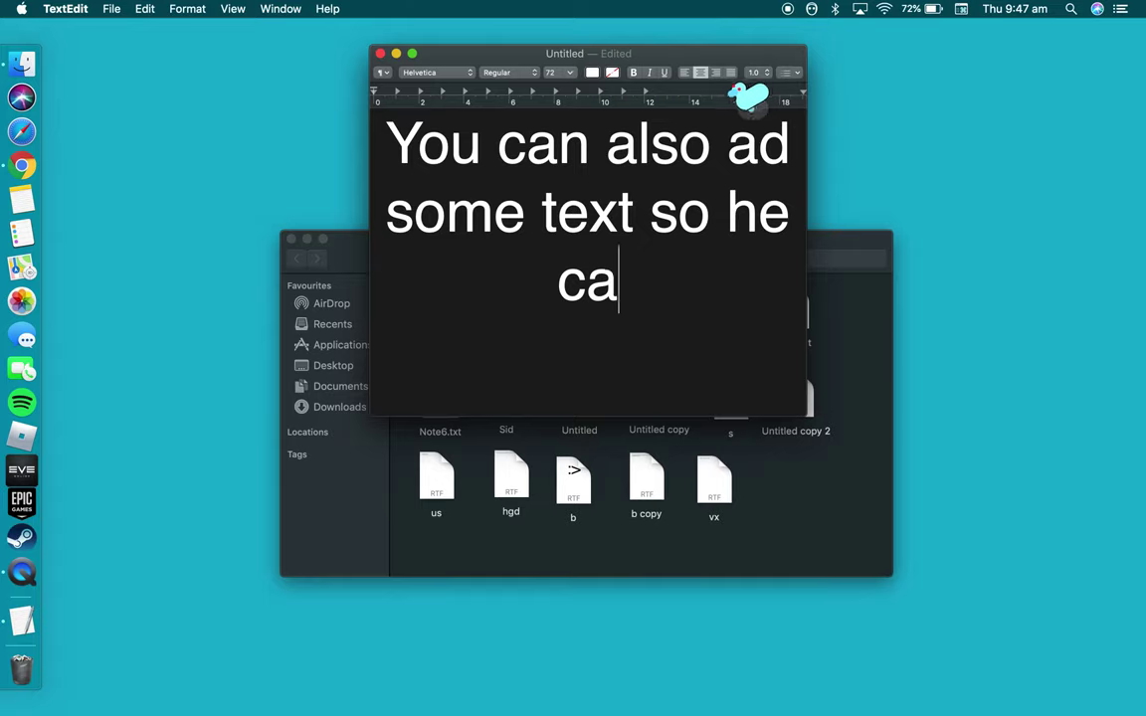
pyautogui.write('/she can')
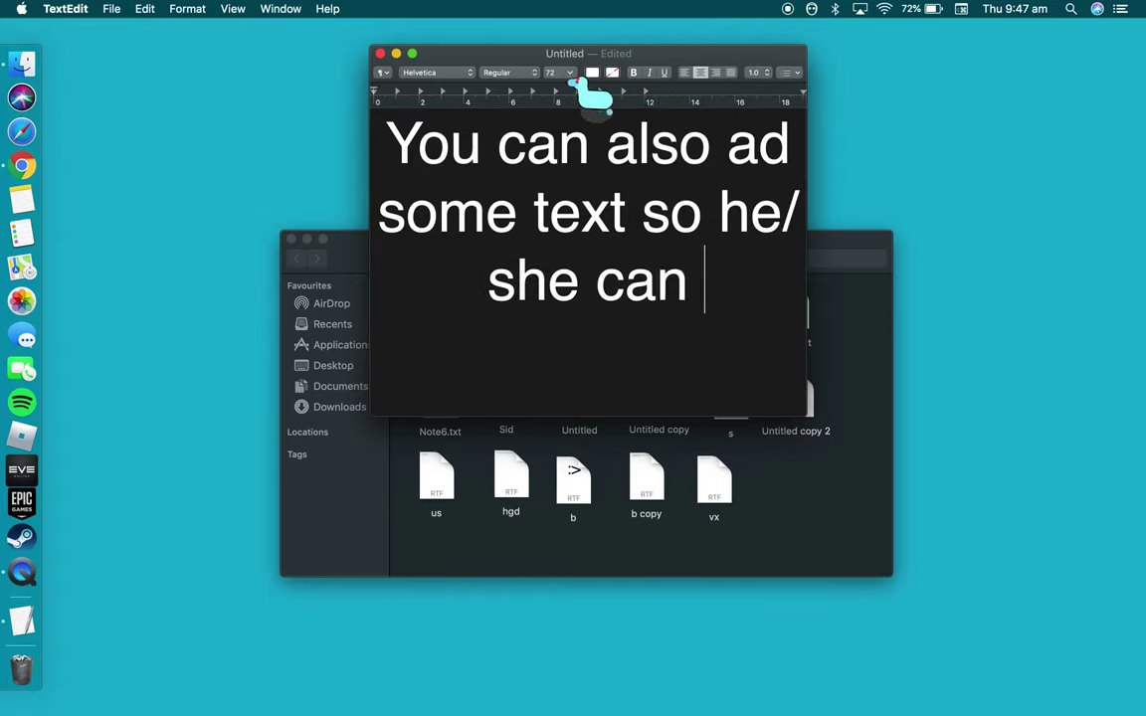
pyautogui.write(' pull o')
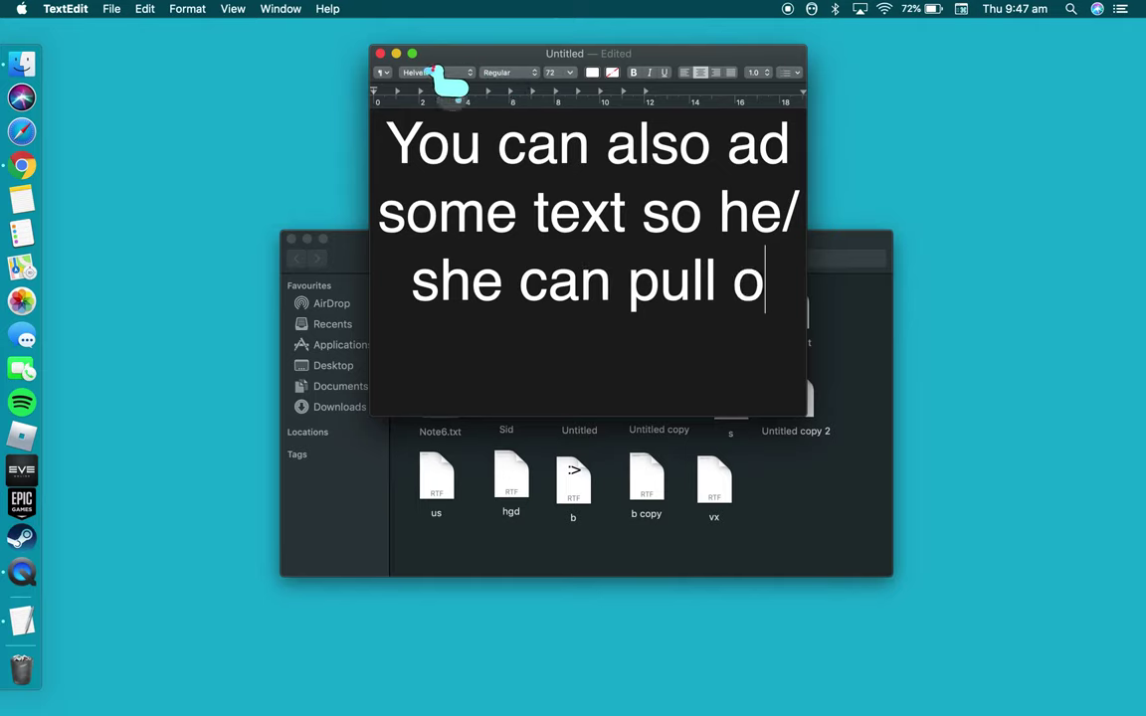
pyautogui.write('ut a new text')
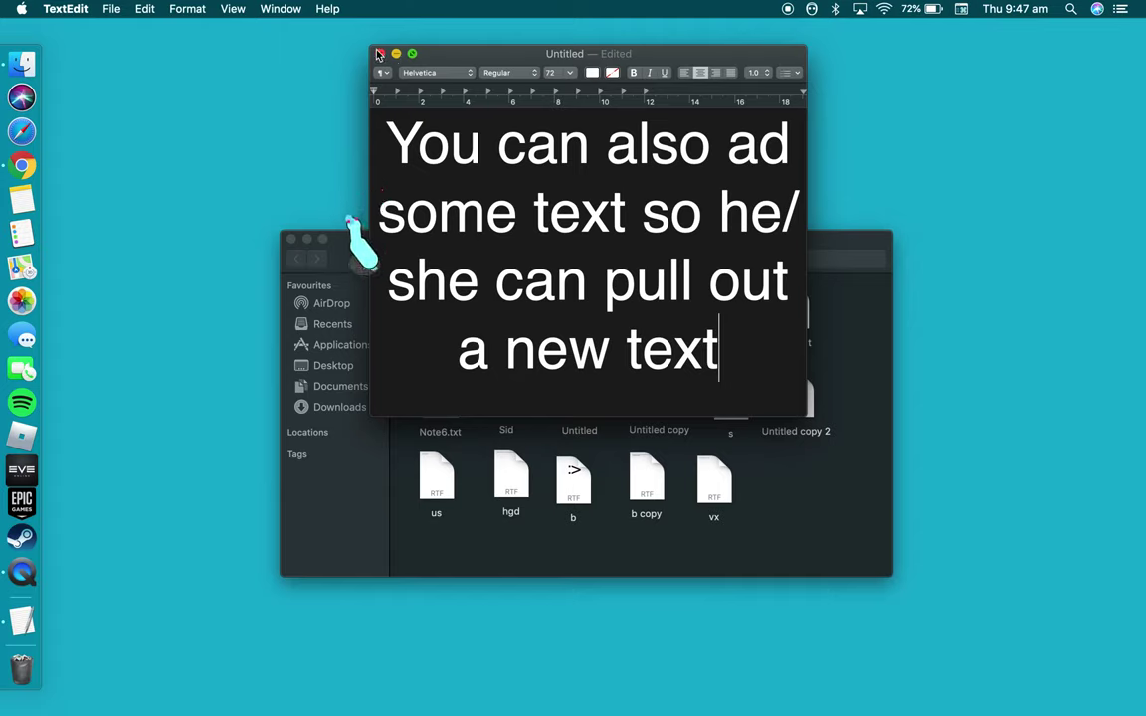
pyautogui.write('I will show you how to do thi')
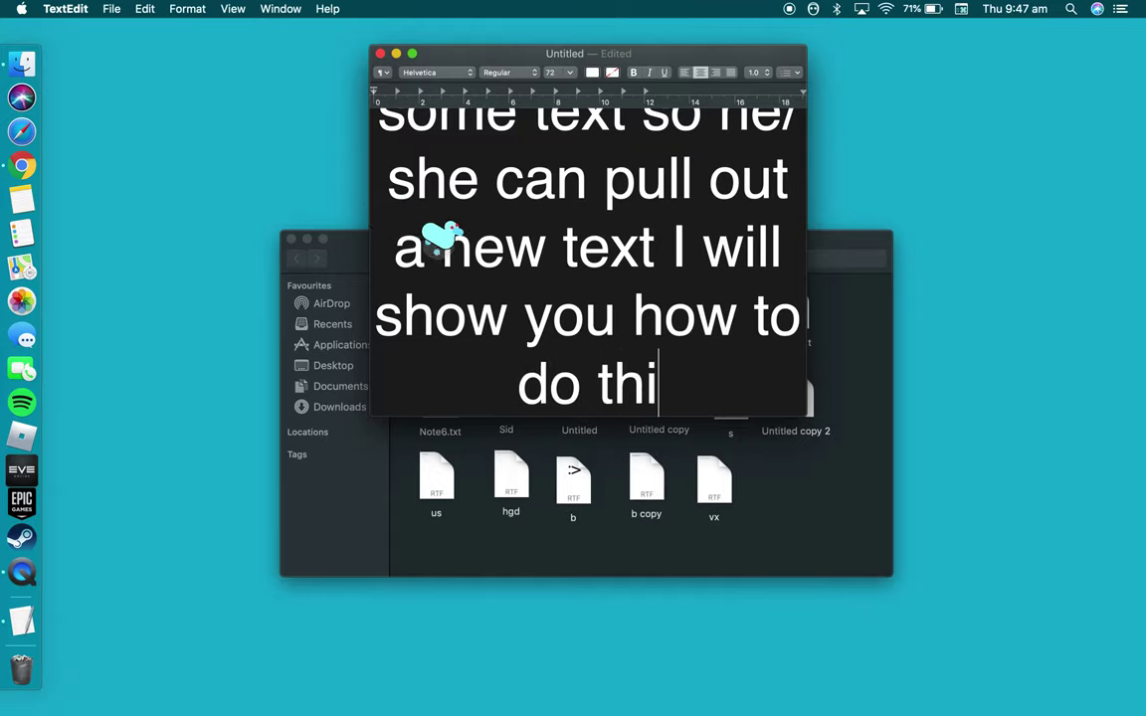
pyautogui.write('s')
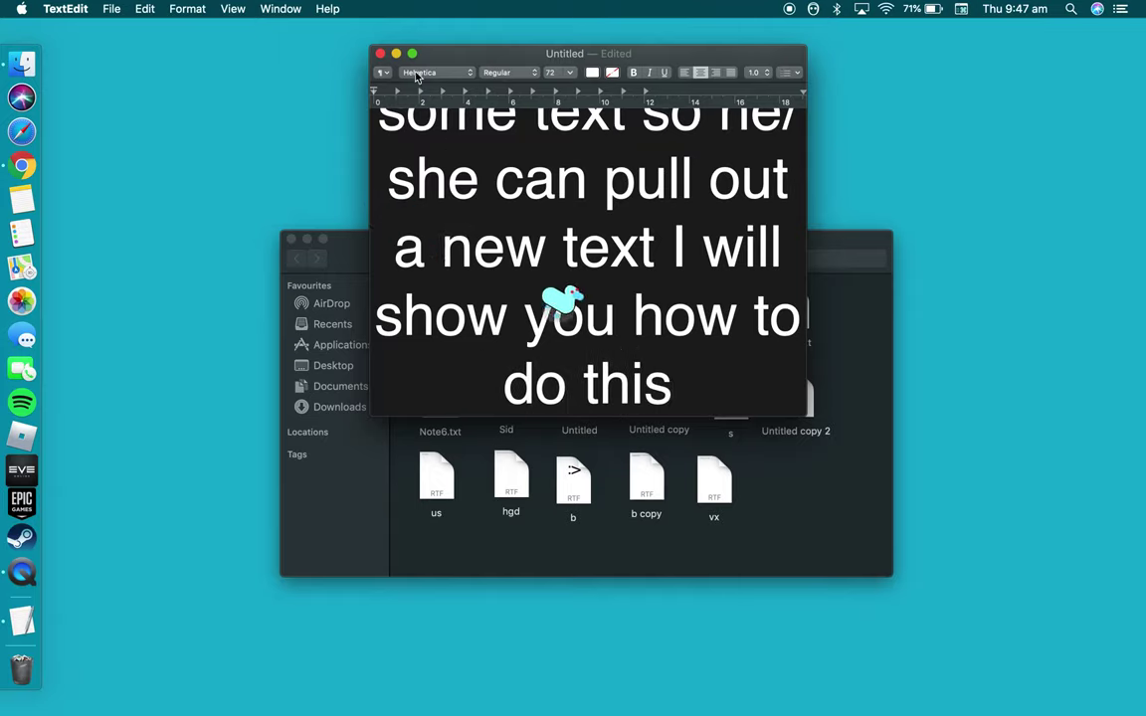
# Close the untitled document and delete it instead of saving it
pyautogui.click(380, 53)
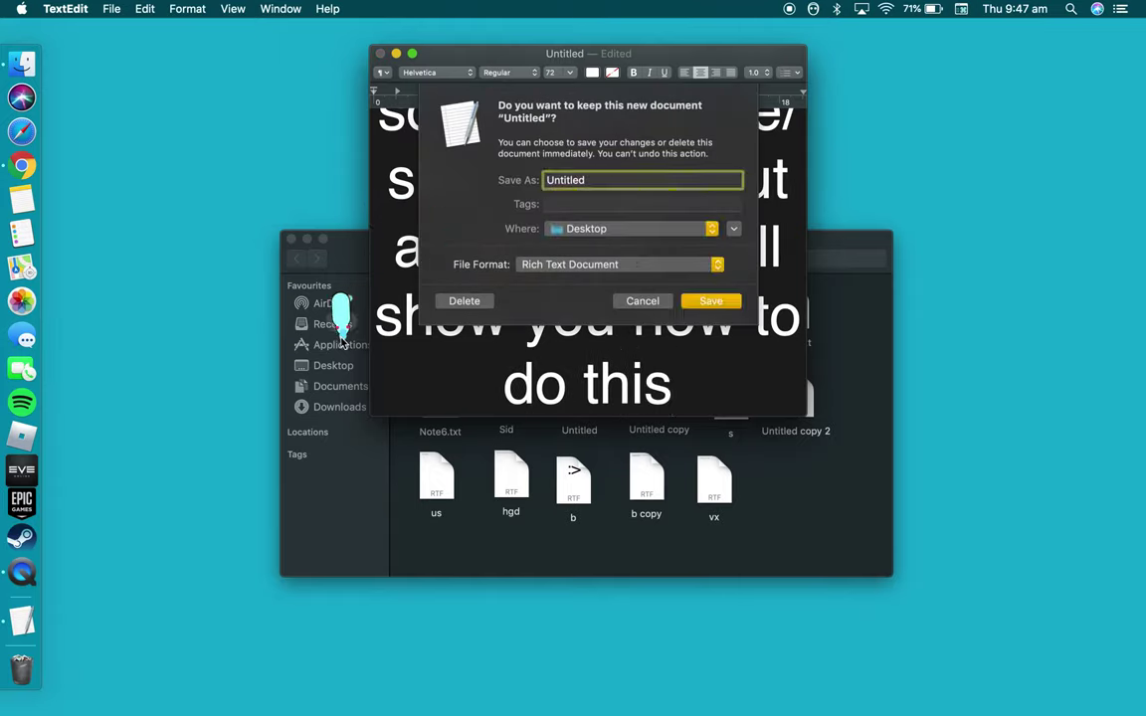
pyautogui.click(455, 302)
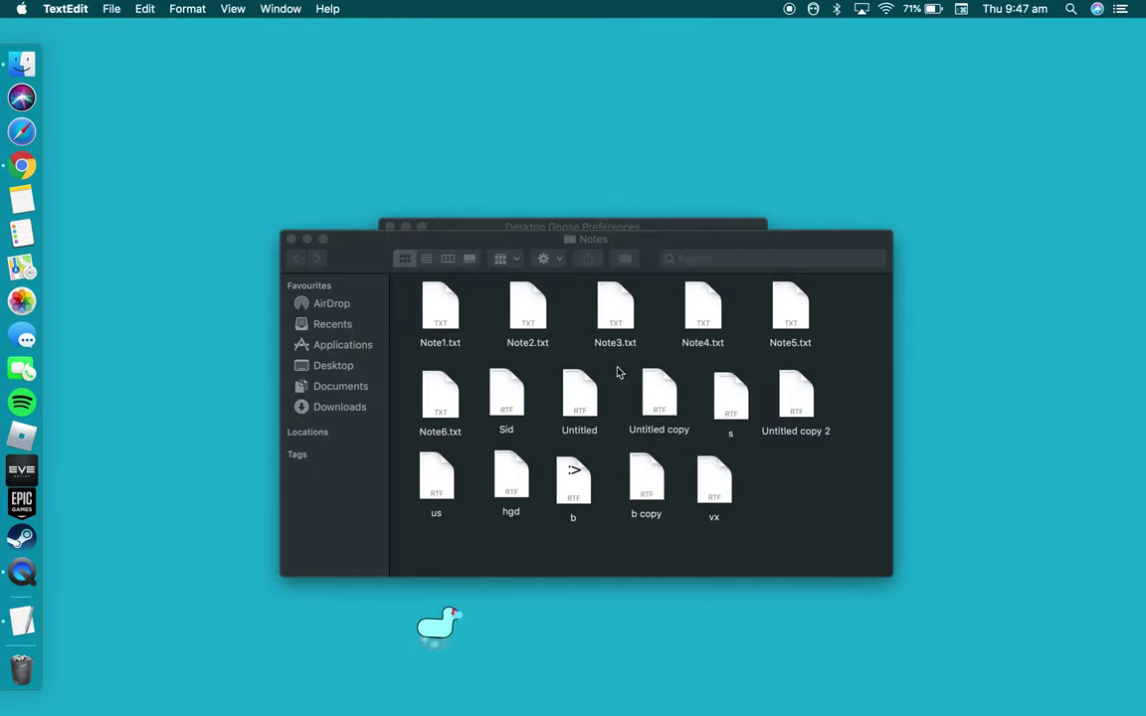
# Find TextEdit with a system search for "textedit", open it and create a new blank document
pyautogui.click(1071, 12)
pyautogui.press('BackSpace')
pyautogui.write('textedit')
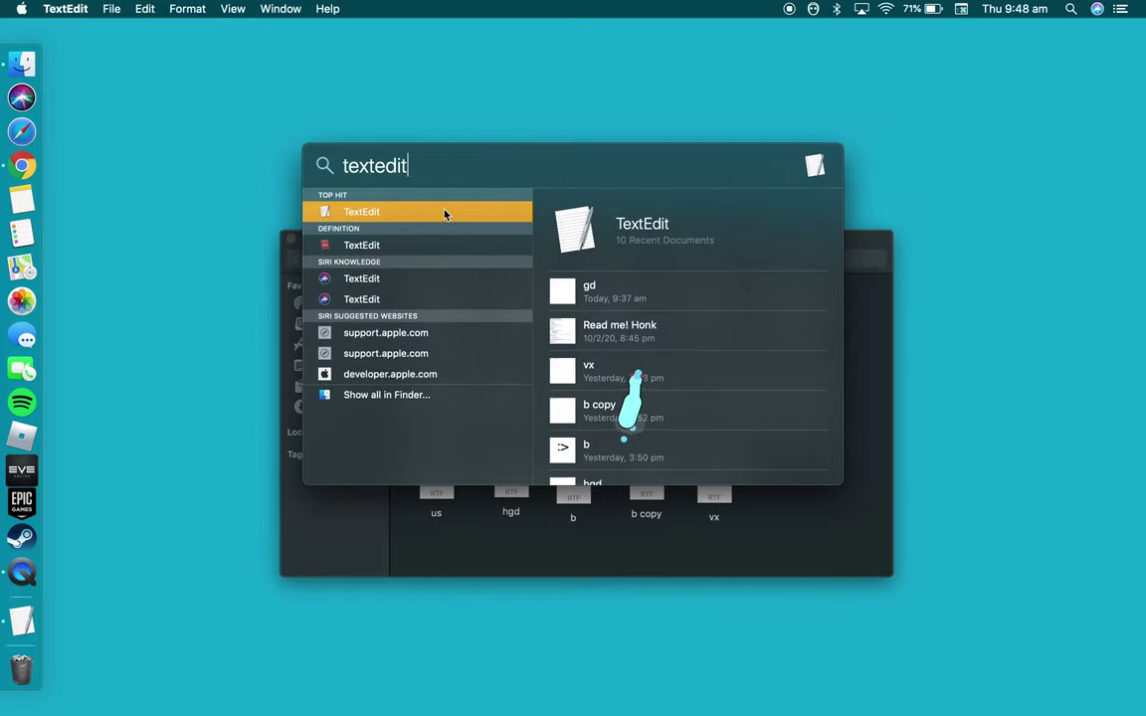
pyautogui.press('Return')
pyautogui.click(443, 223)
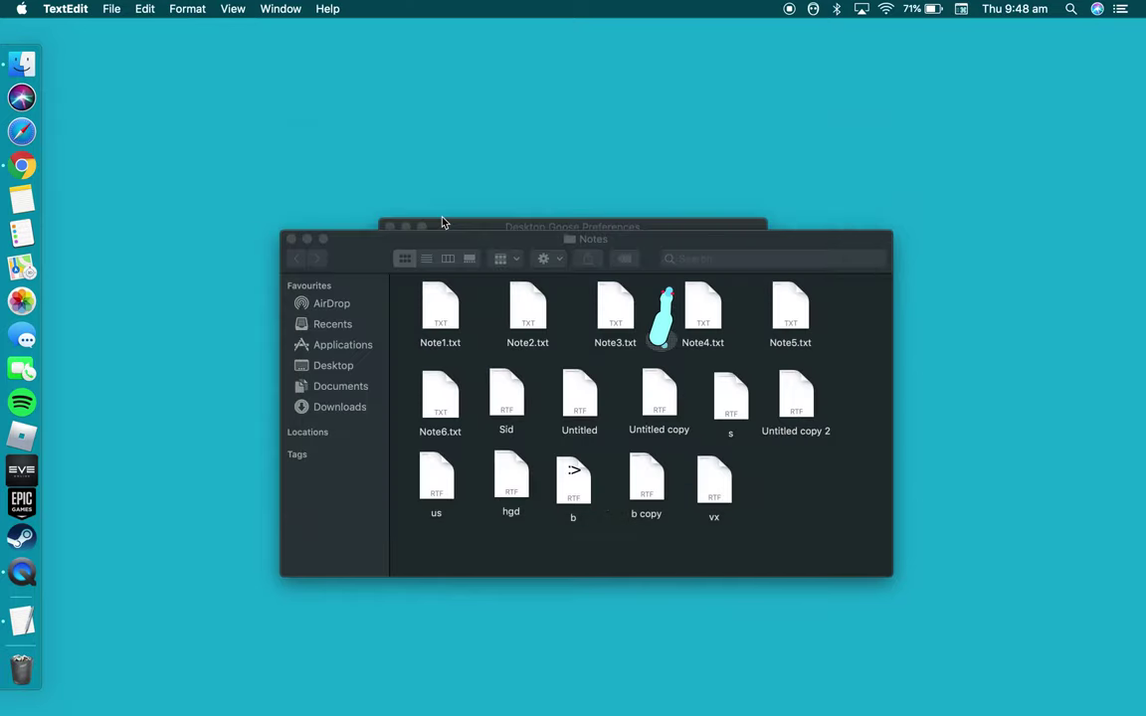
pyautogui.press('super+n')
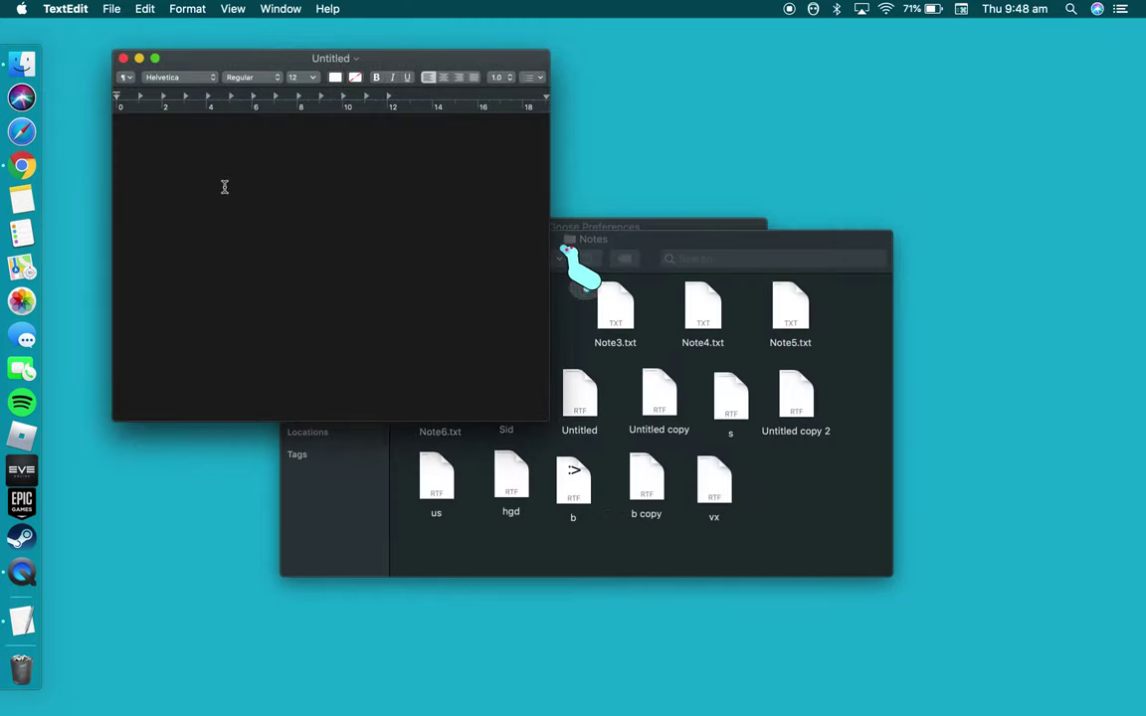
# Enter "Type anything" as the text of the new document
pyautogui.write('typ')
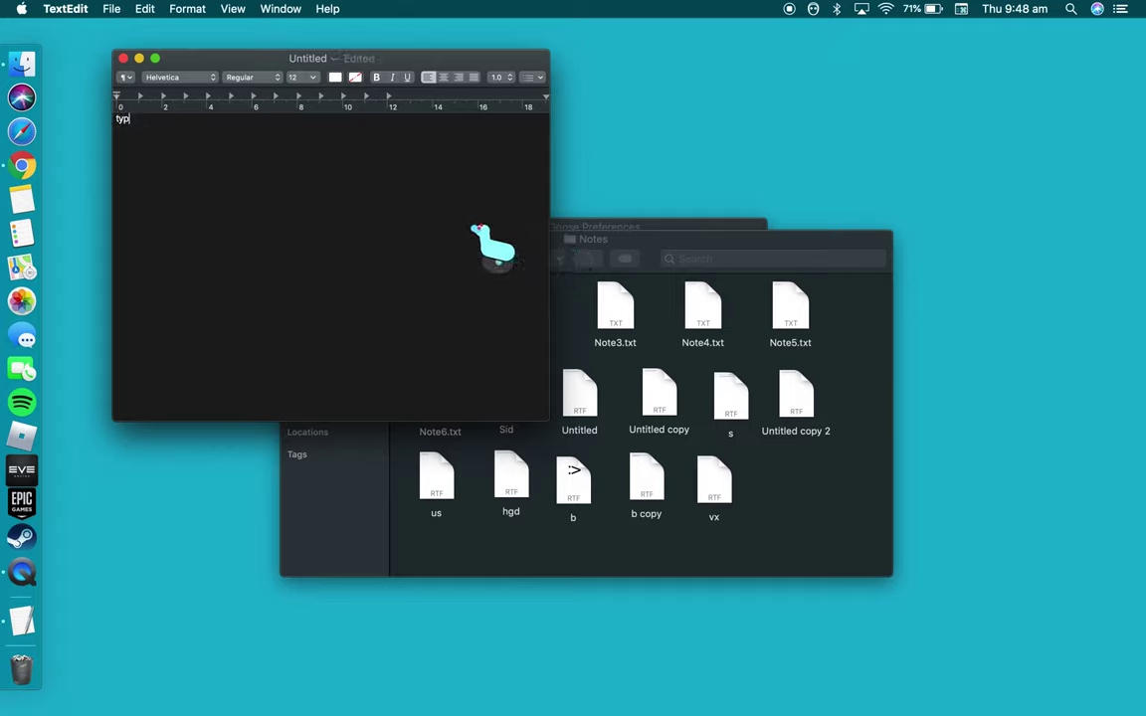
pyautogui.write('e an')
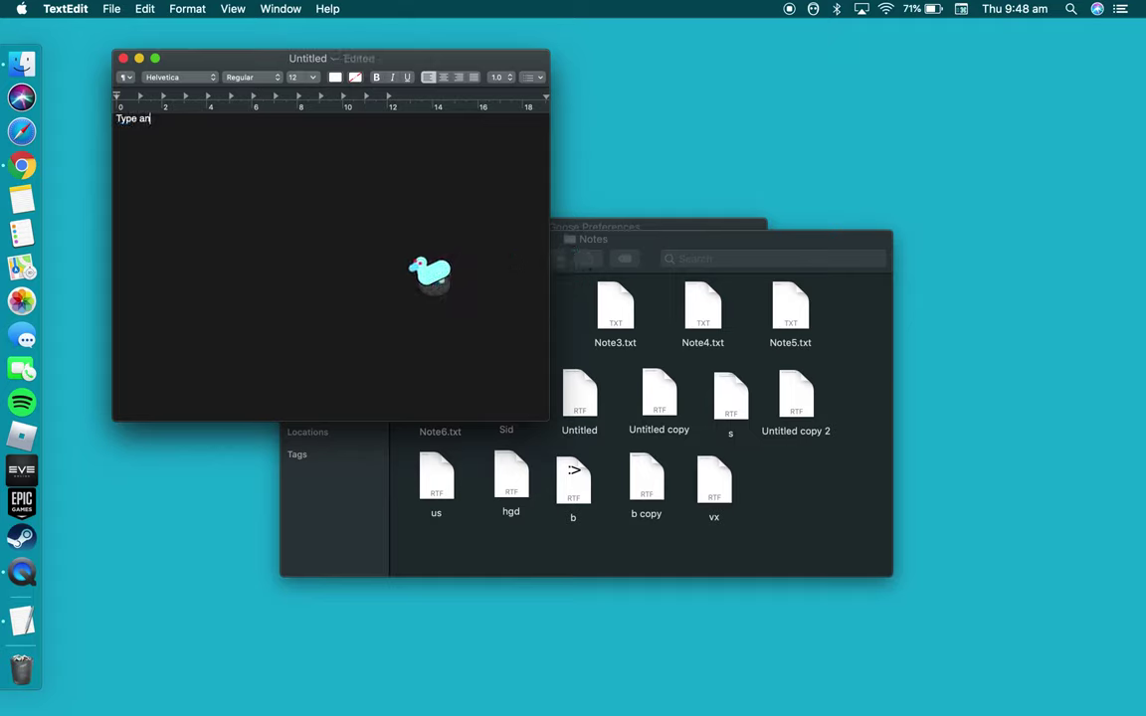
pyautogui.write('ything')
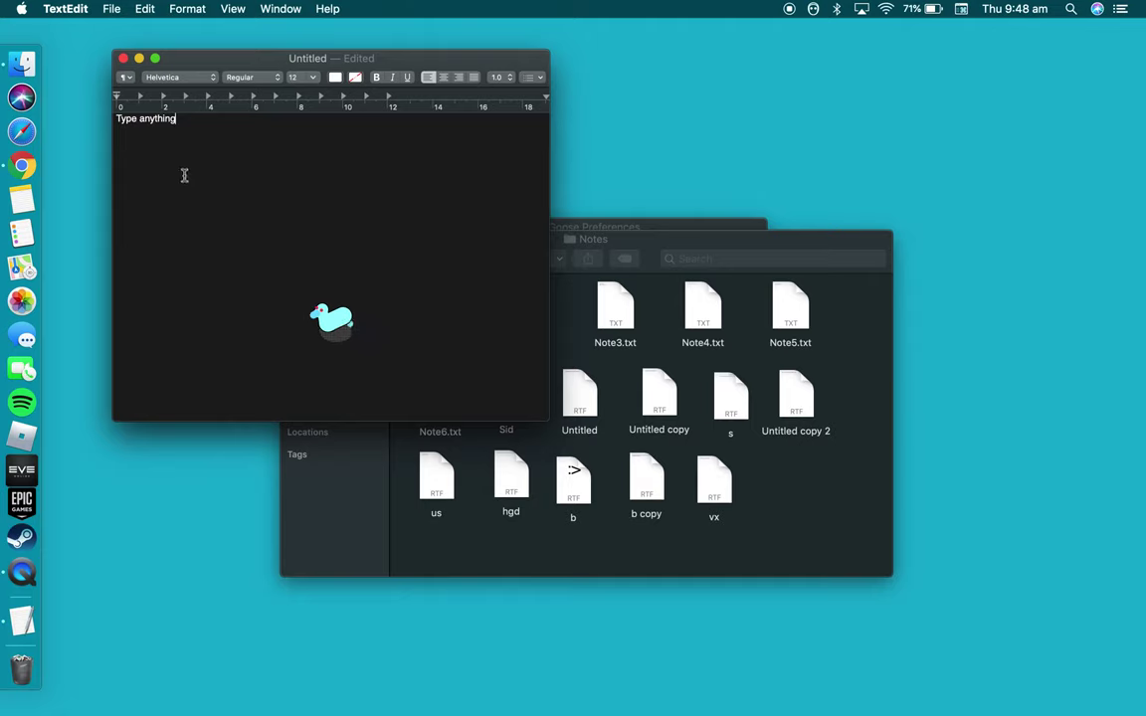
# Close the document, saving it as a Rich Text Document named "hdg" on the Desktop, and move the file into the Notes folder
pyautogui.click(122, 60)
pyautogui.write('hdg')
pyautogui.click(364, 235)
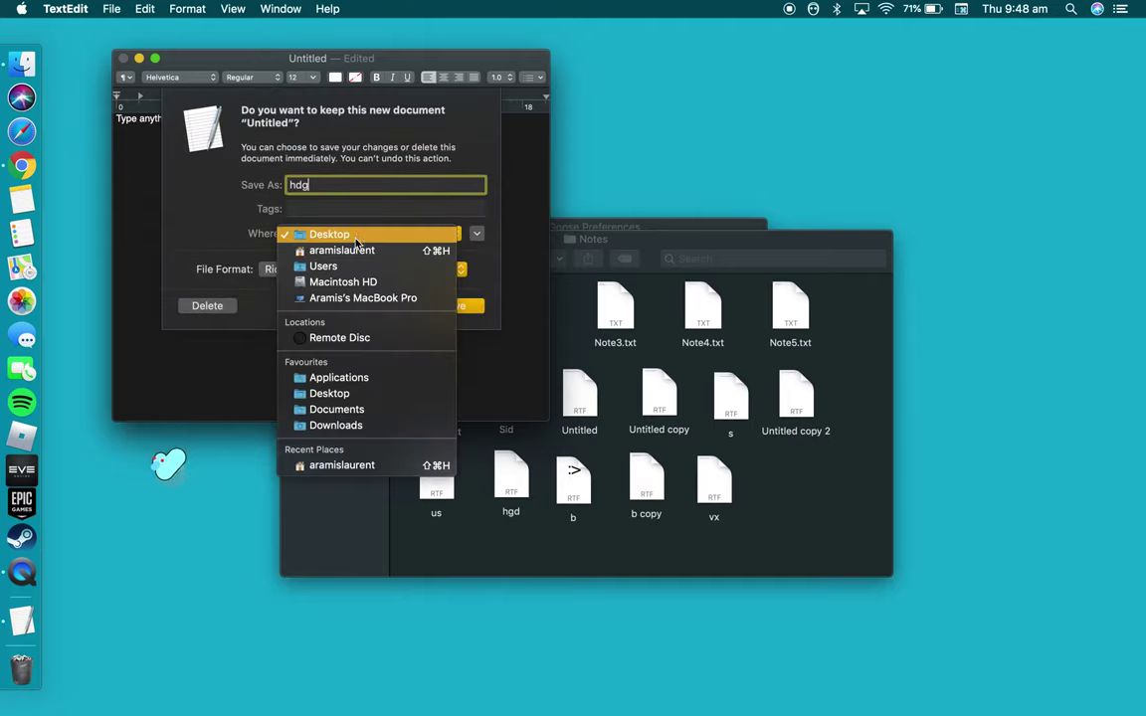
pyautogui.click(363, 232)
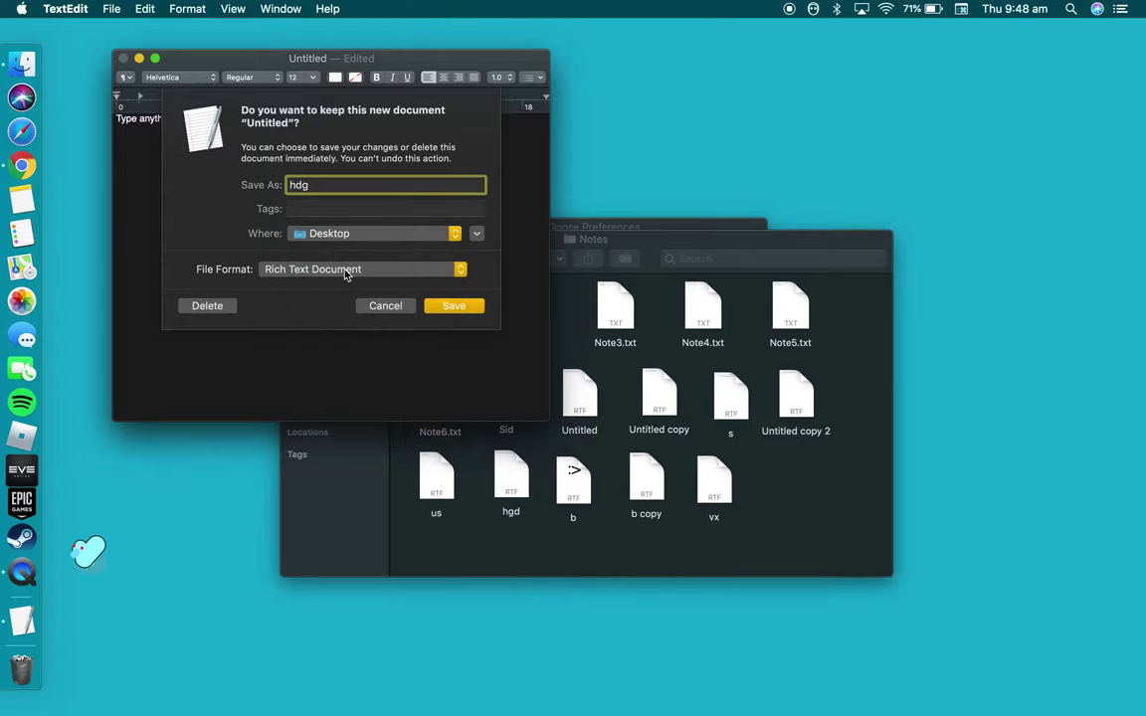
pyautogui.click(454, 307)
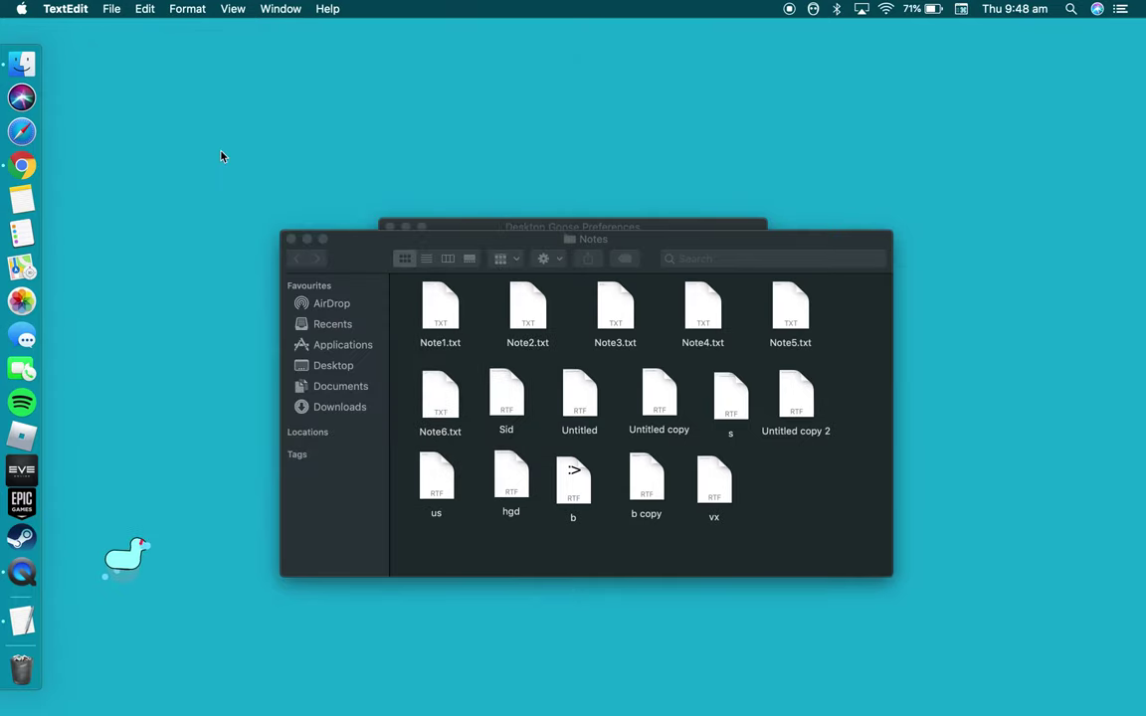
pyautogui.moveTo(1092, 46); pyautogui.dragTo(785, 485)
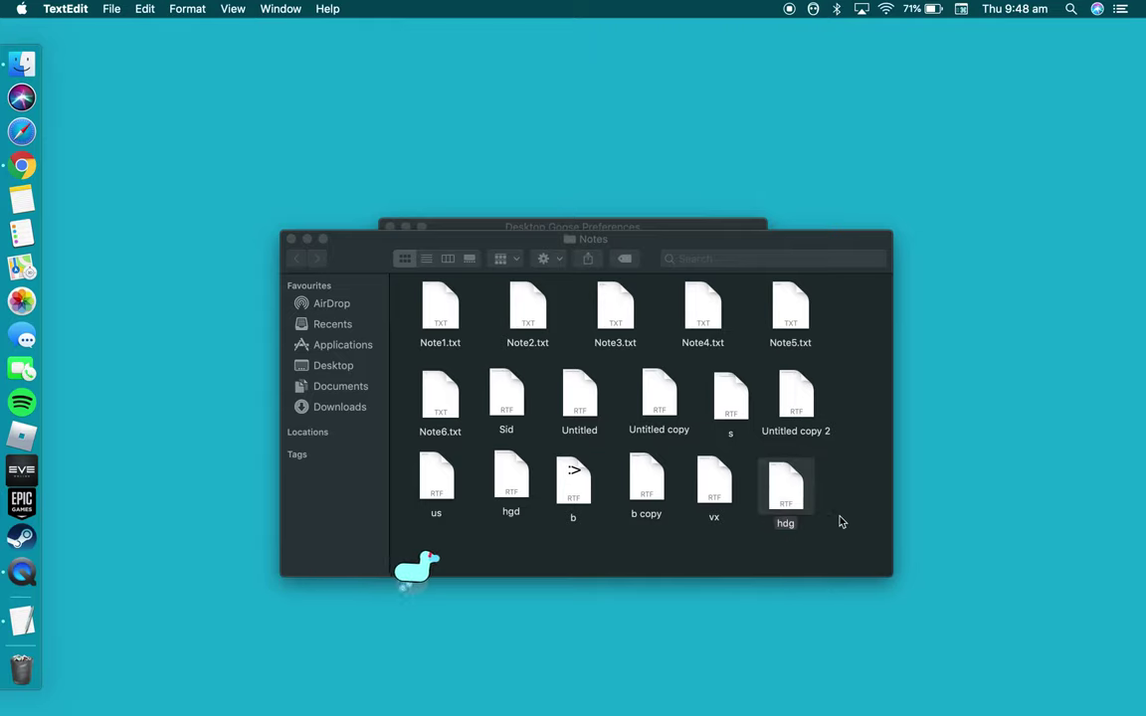
pyautogui.click(846, 468)
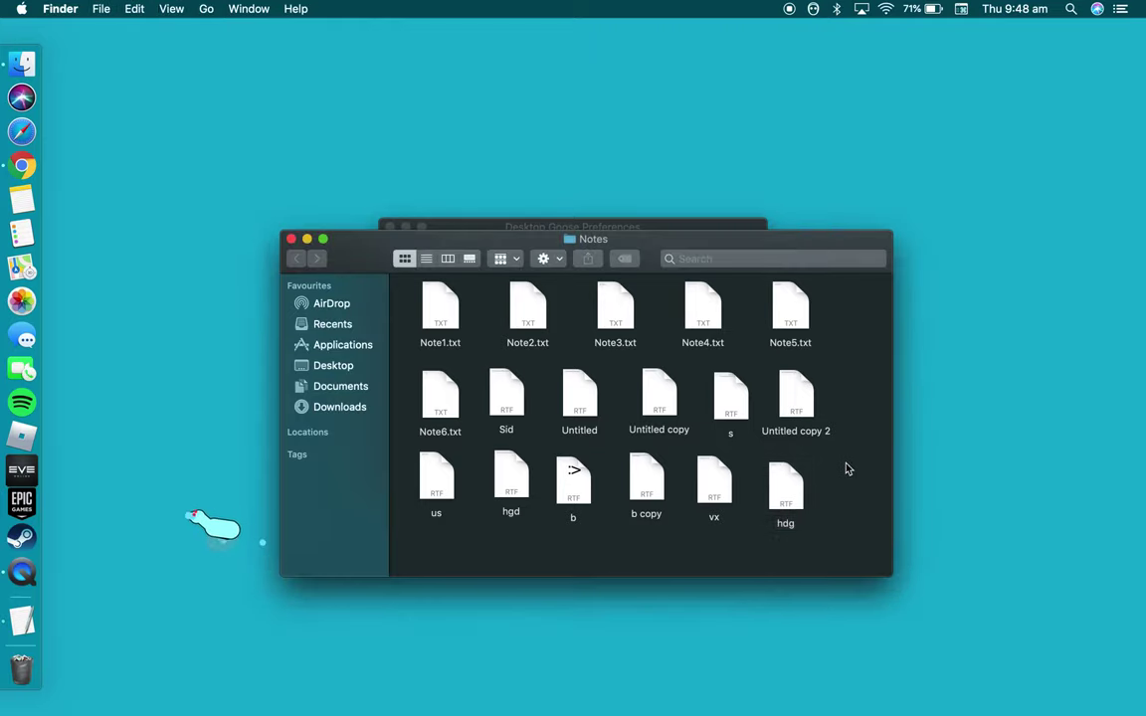
# Open the hdg note, replace its text with "He will pull this out adventually" and close it
pyautogui.doubleClick(785, 488)
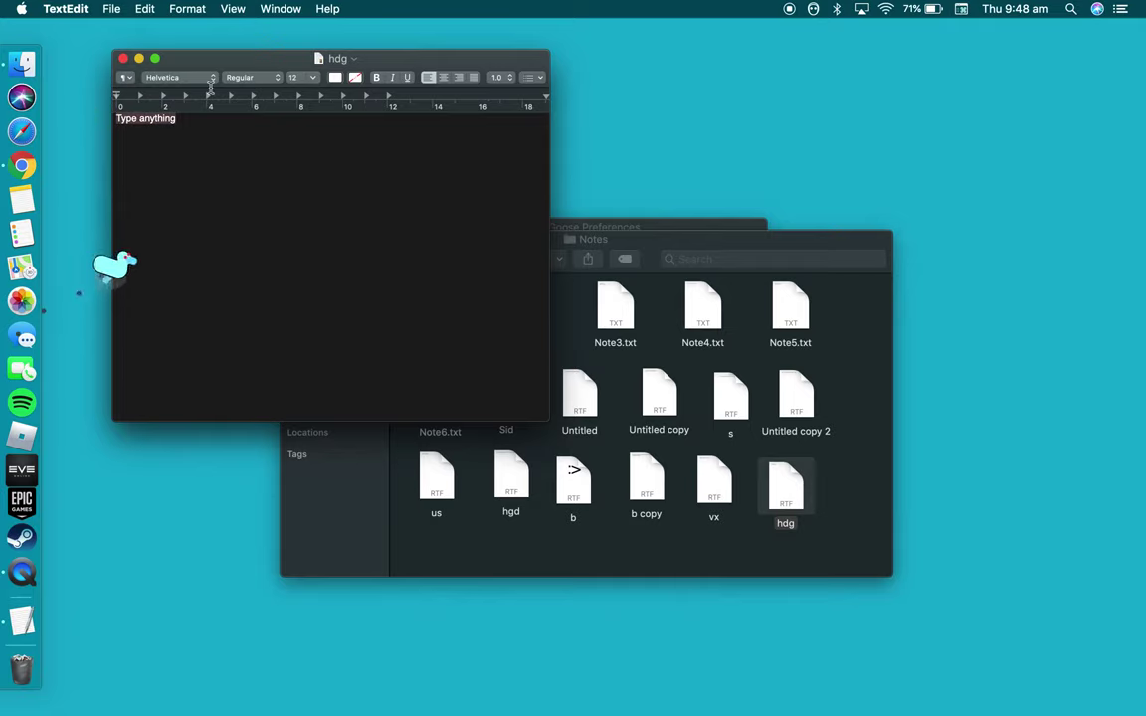
pyautogui.write('He will pull this out')
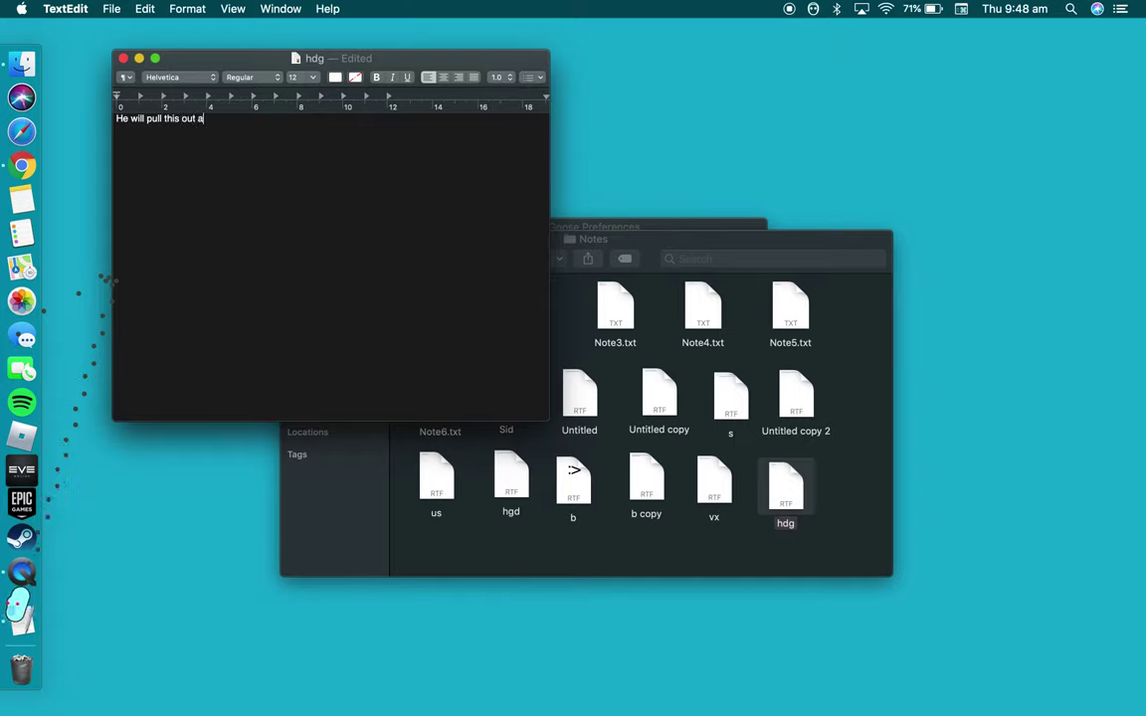
pyautogui.write('ally')
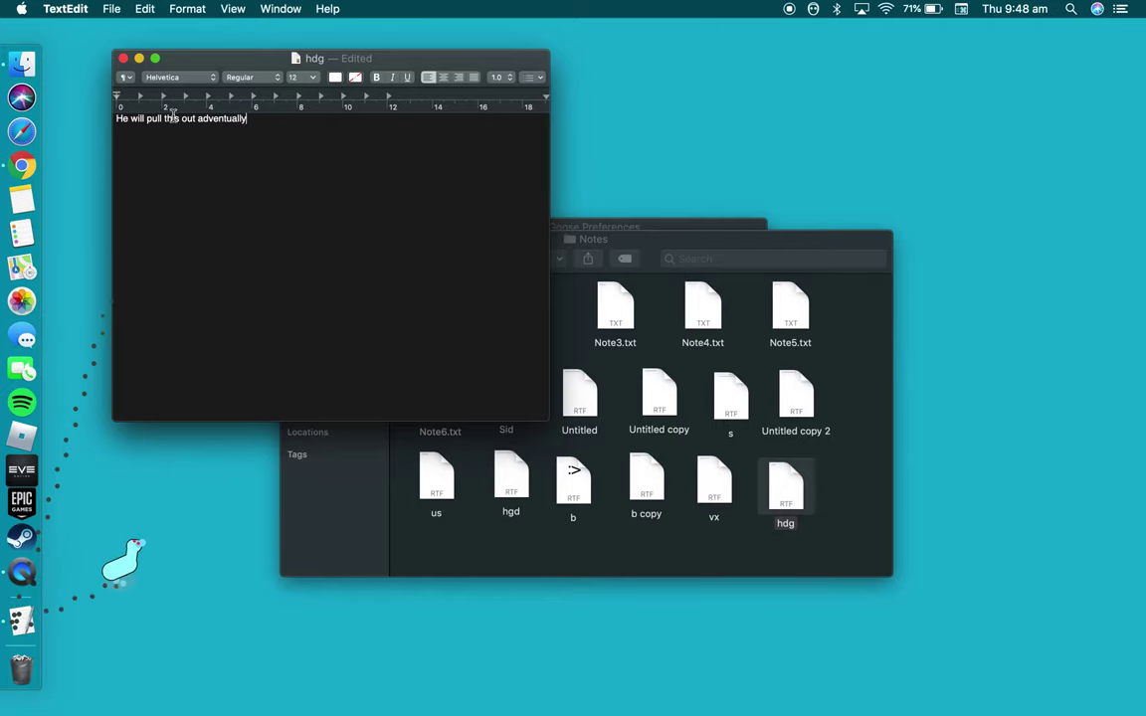
pyautogui.click(123, 59)
# Move the hdg file from the Notes folder to the Bin
pyautogui.click(794, 496)
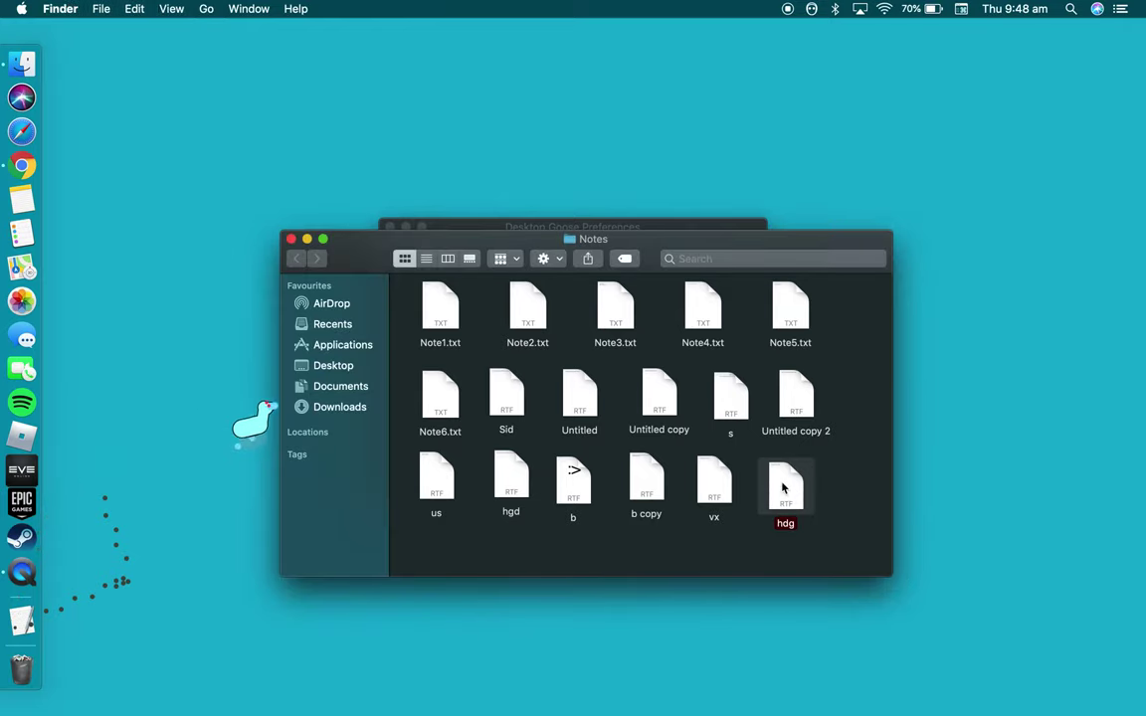
pyautogui.rightClick(783, 476)
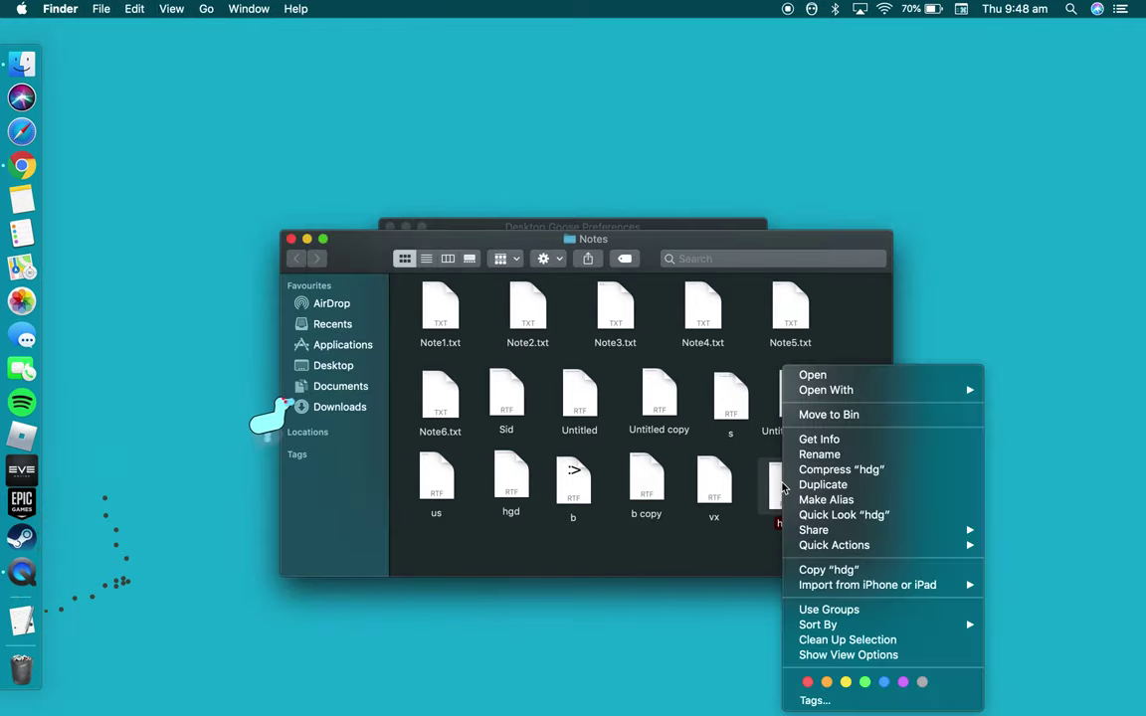
pyautogui.click(814, 414)
# Close the Notes folder and open the Memes folder from the Desktop Goose Preferences
pyautogui.click(291, 240)
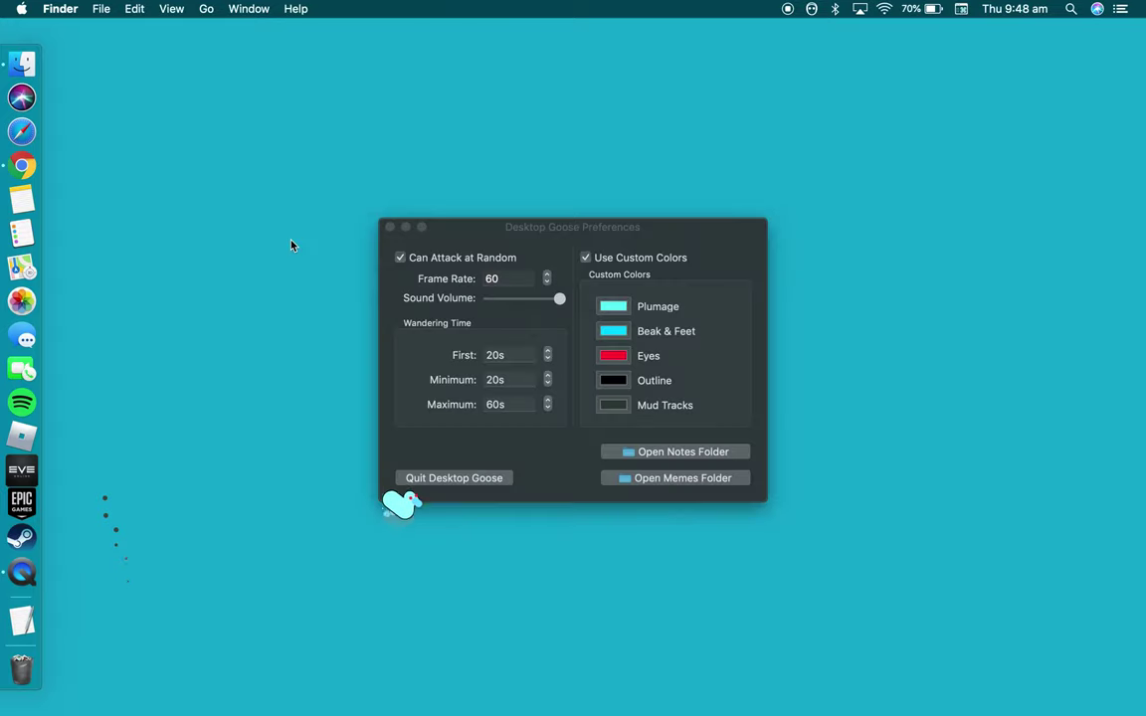
pyautogui.click(656, 479)
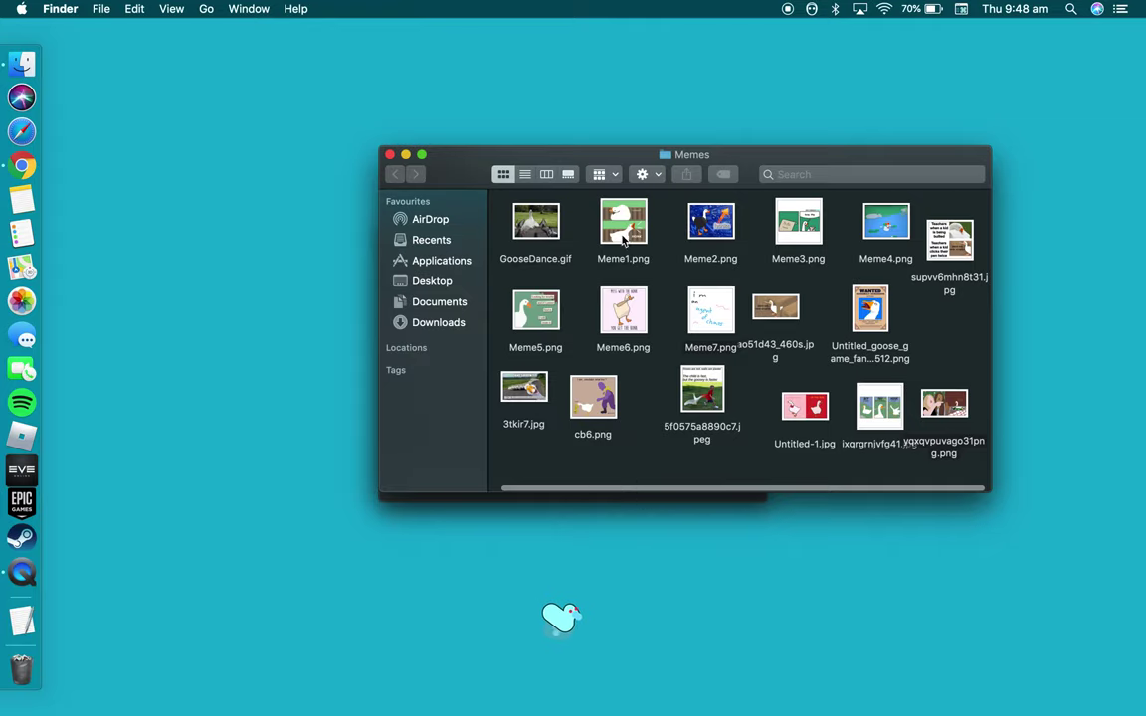
# Write "You can also add memes I will show you how" in a new TextEdit document, and close and delete it without saving
pyautogui.click(18, 619)
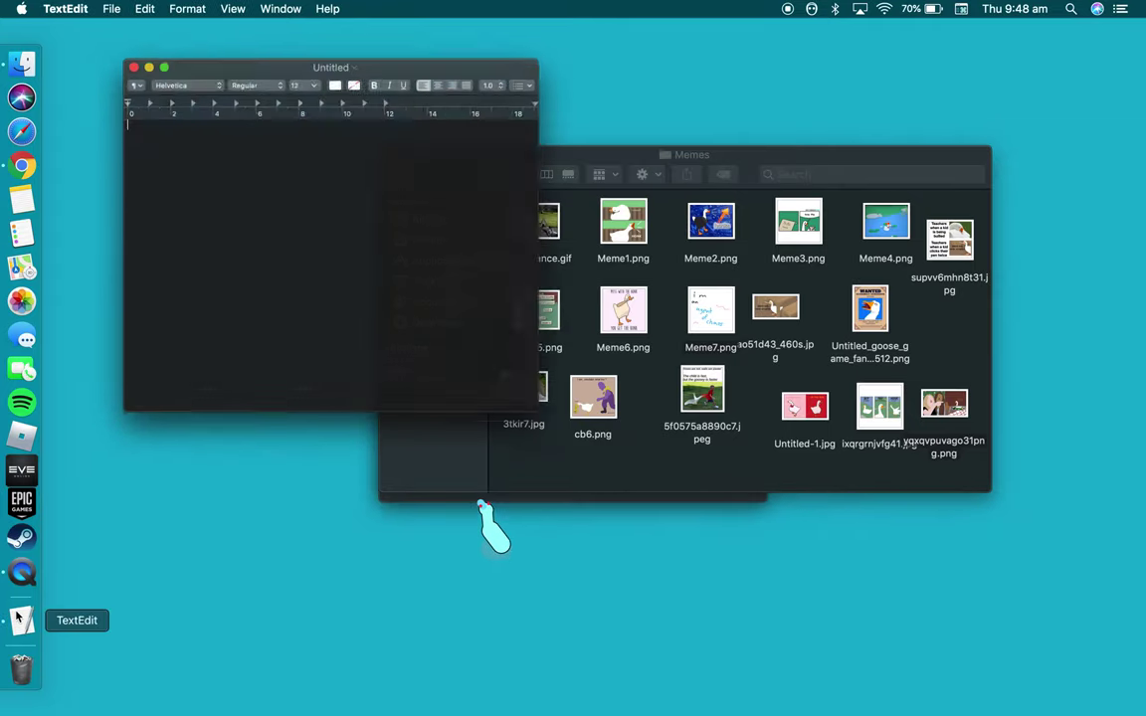
pyautogui.write('You can')
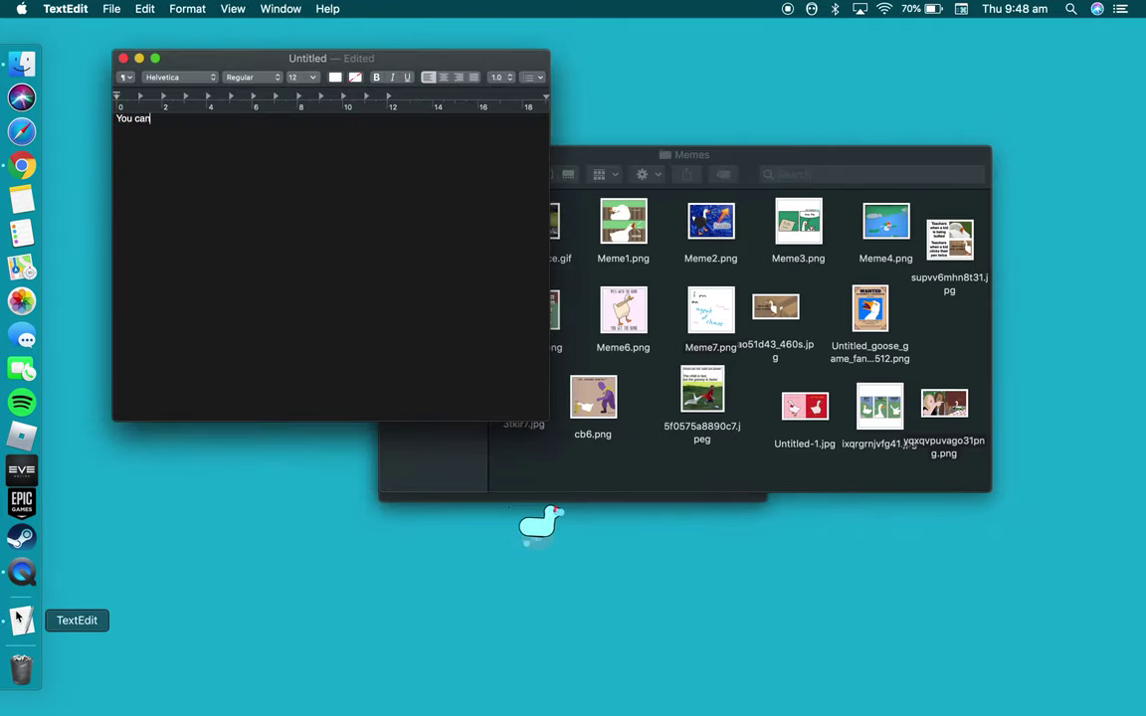
pyautogui.write(' also add memes')
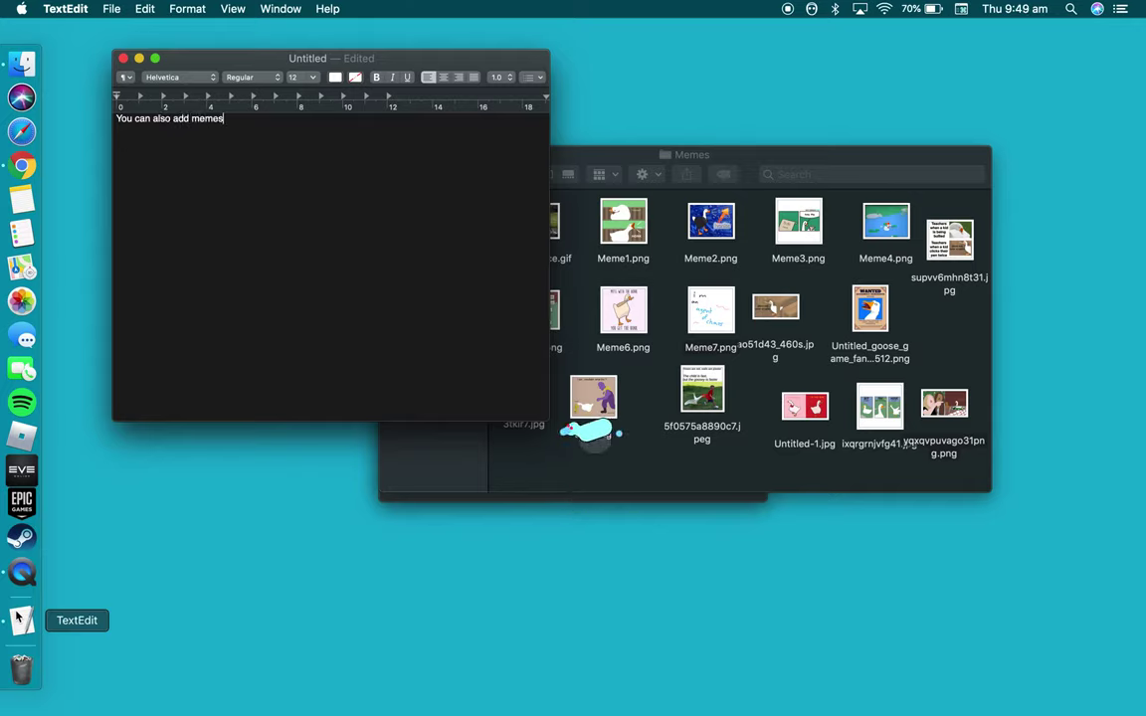
pyautogui.write(' I will')
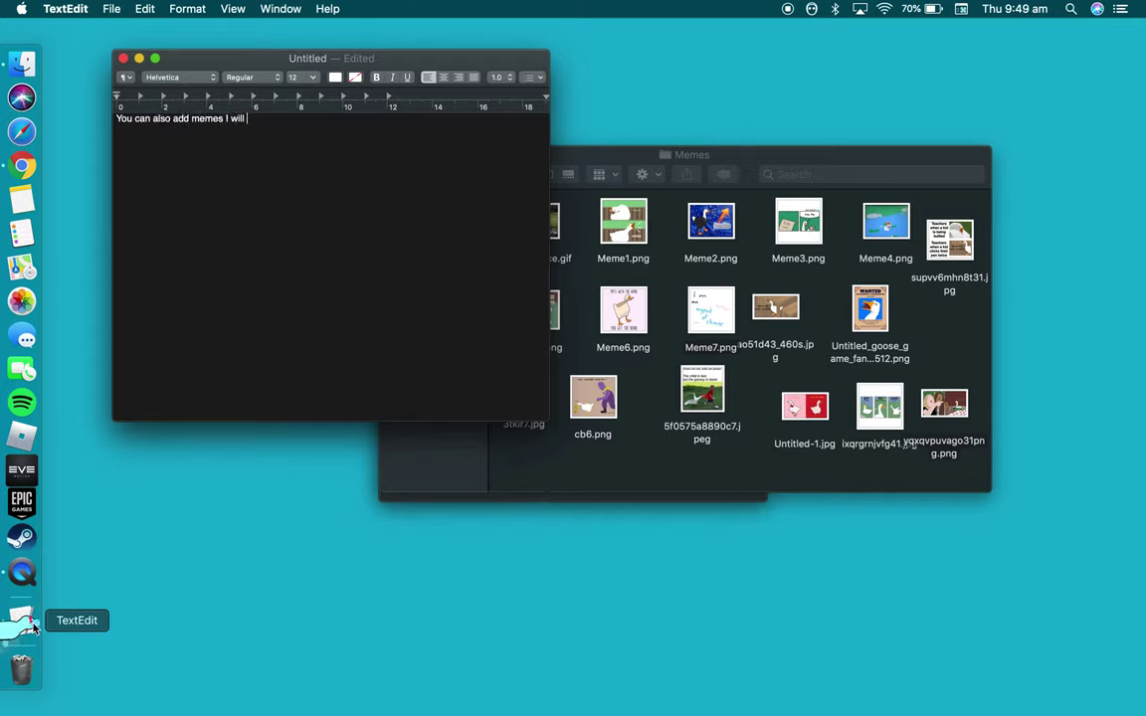
pyautogui.write(' show you how')
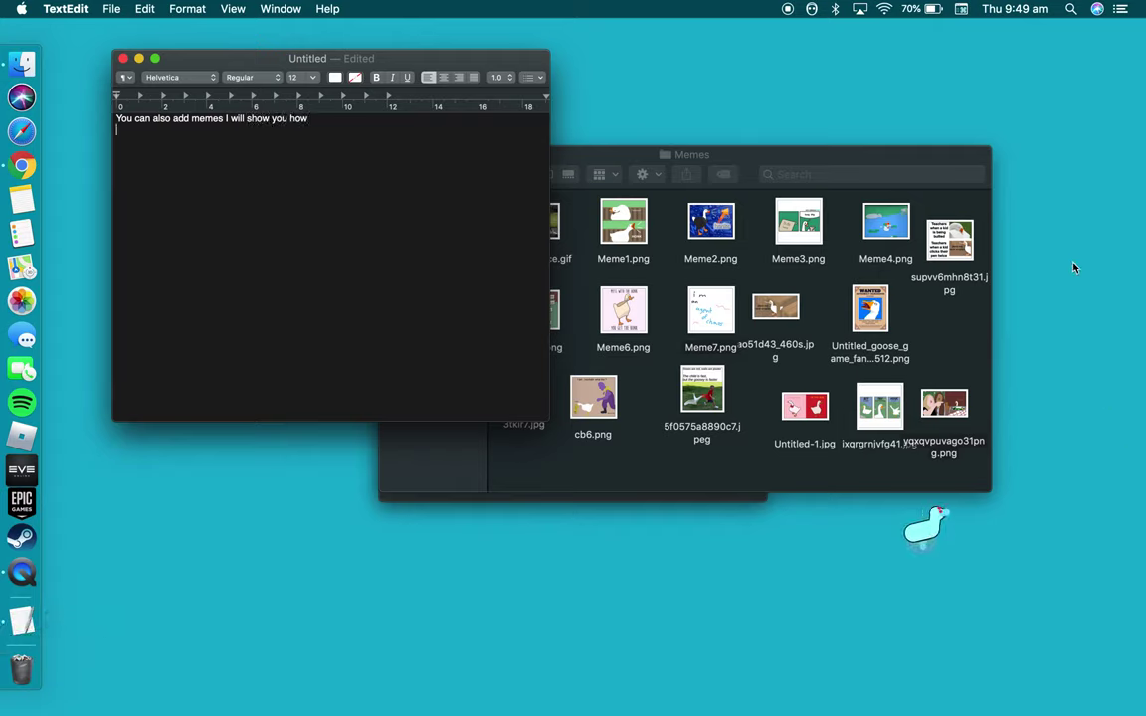
pyautogui.click(122, 59)
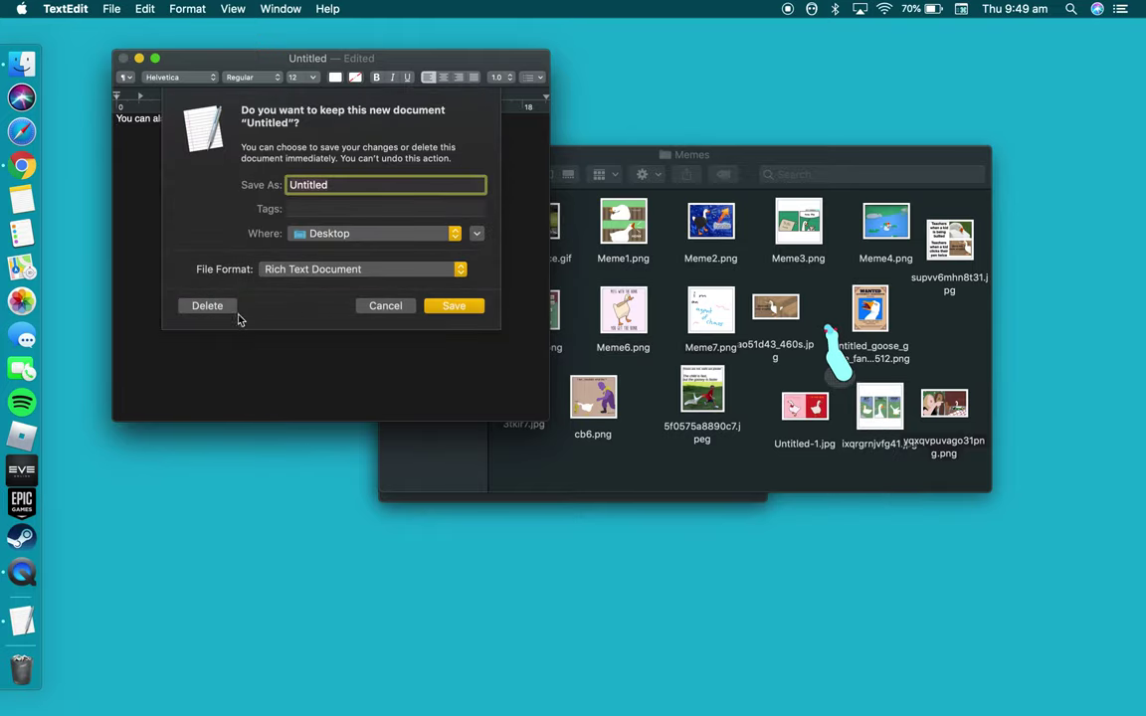
pyautogui.click(221, 309)
# Switch to Chrome, close the Desktop Goose Preferences and search Google Images for "goose memes"
pyautogui.click(20, 169)
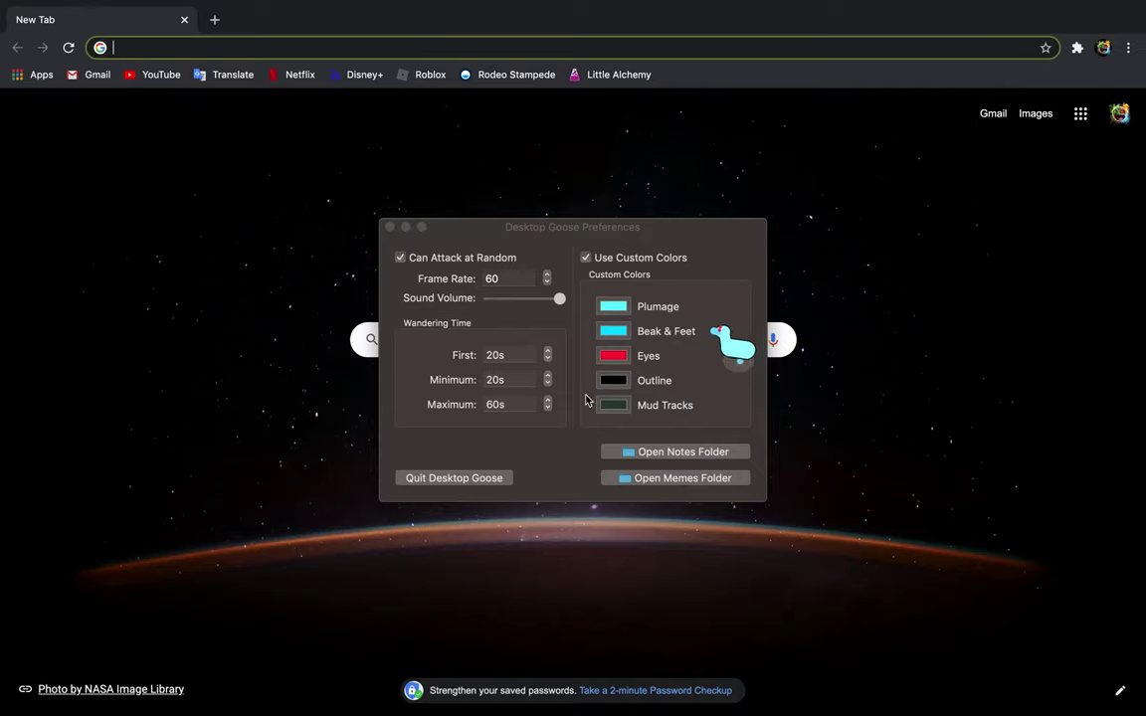
pyautogui.click(390, 227)
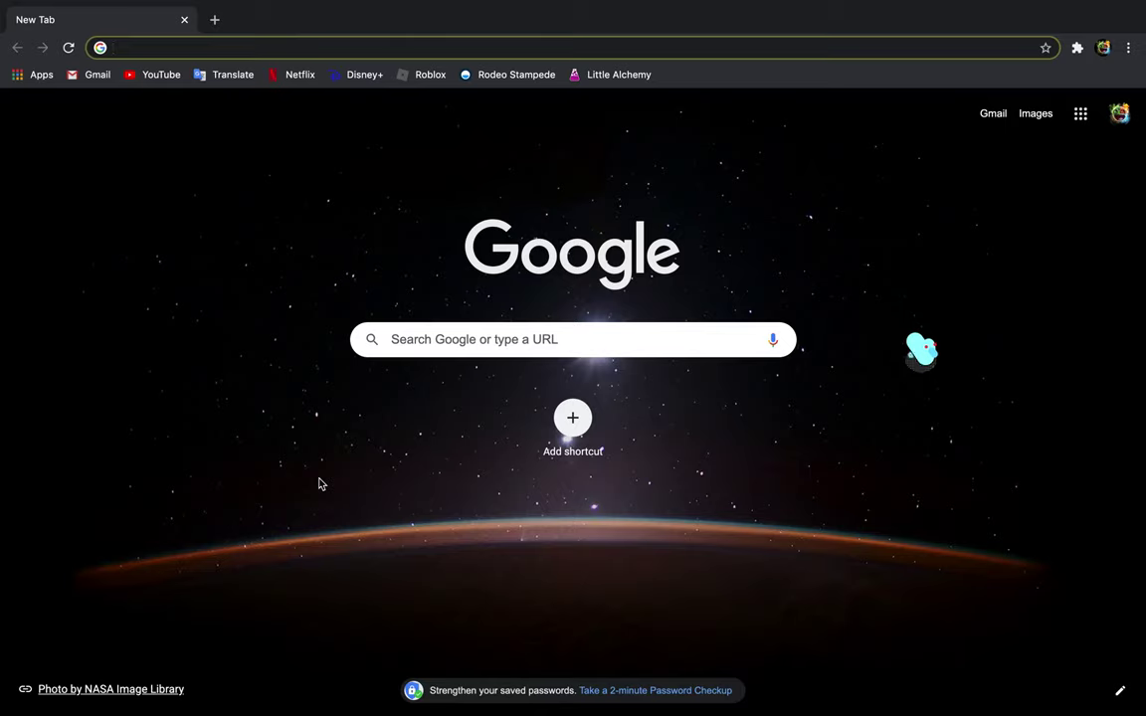
pyautogui.write('goose ')
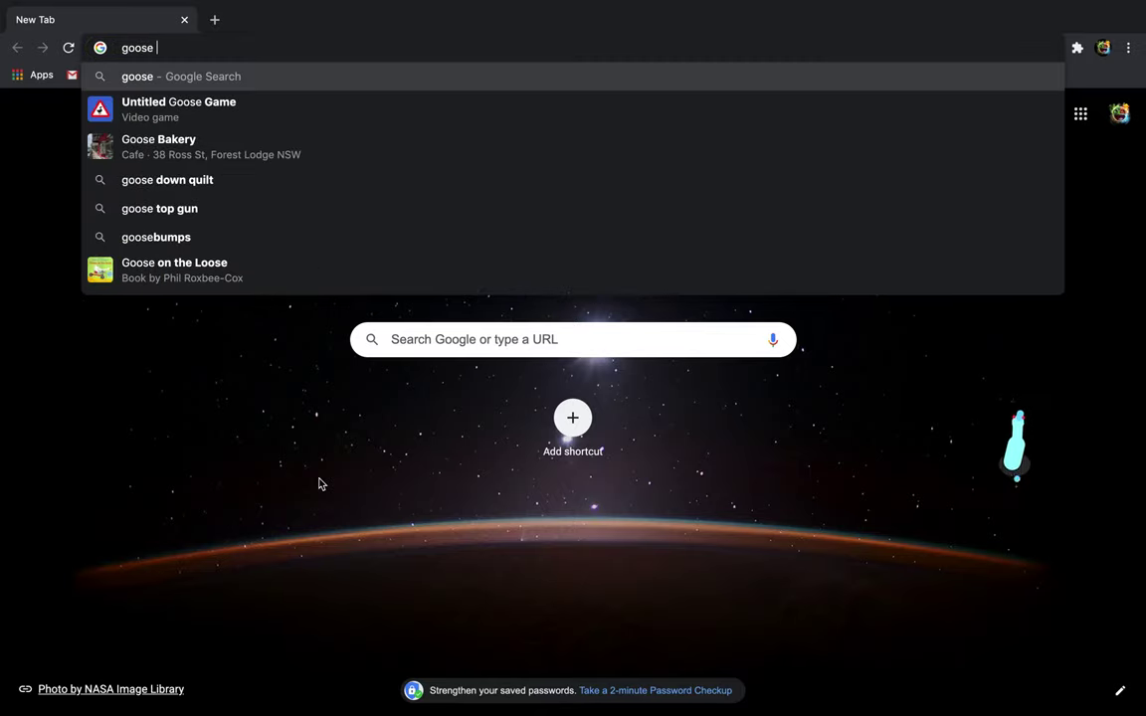
pyautogui.write('memes')
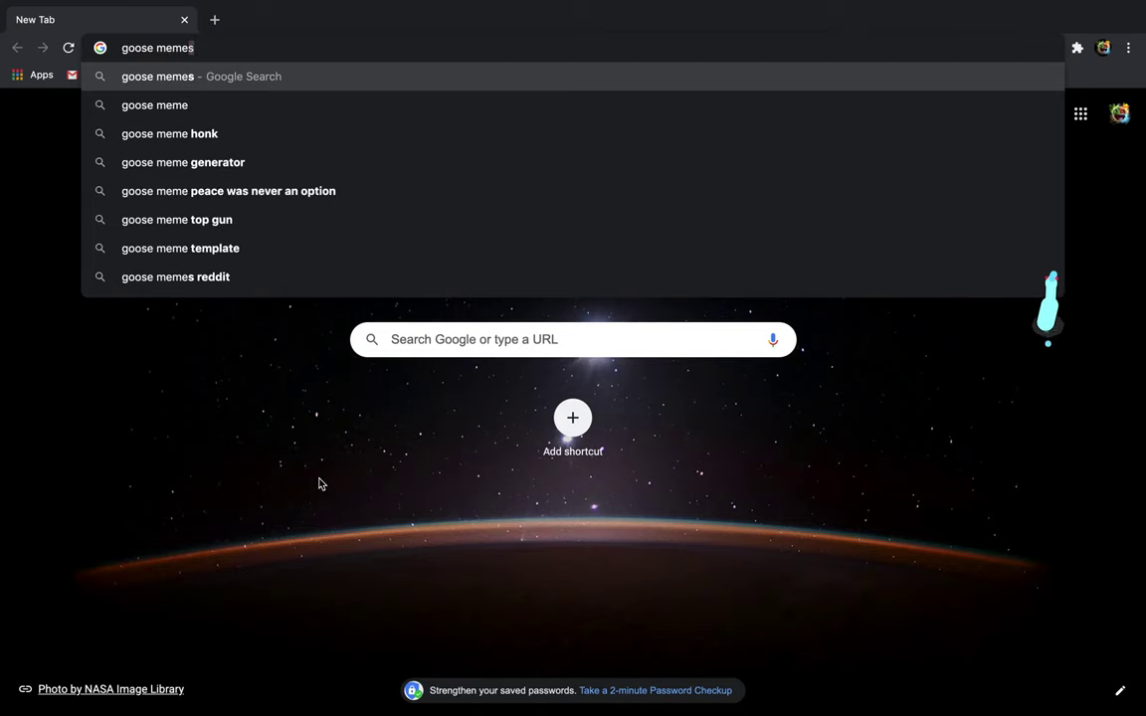
pyautogui.press('Return')
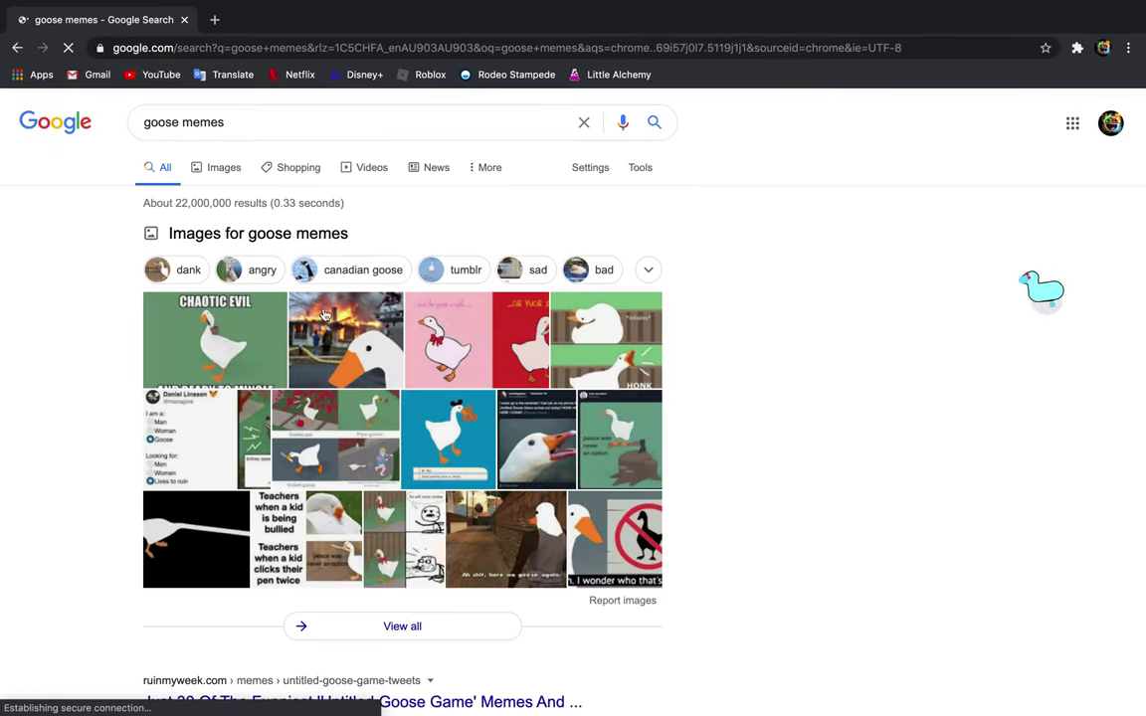
pyautogui.click(213, 168)
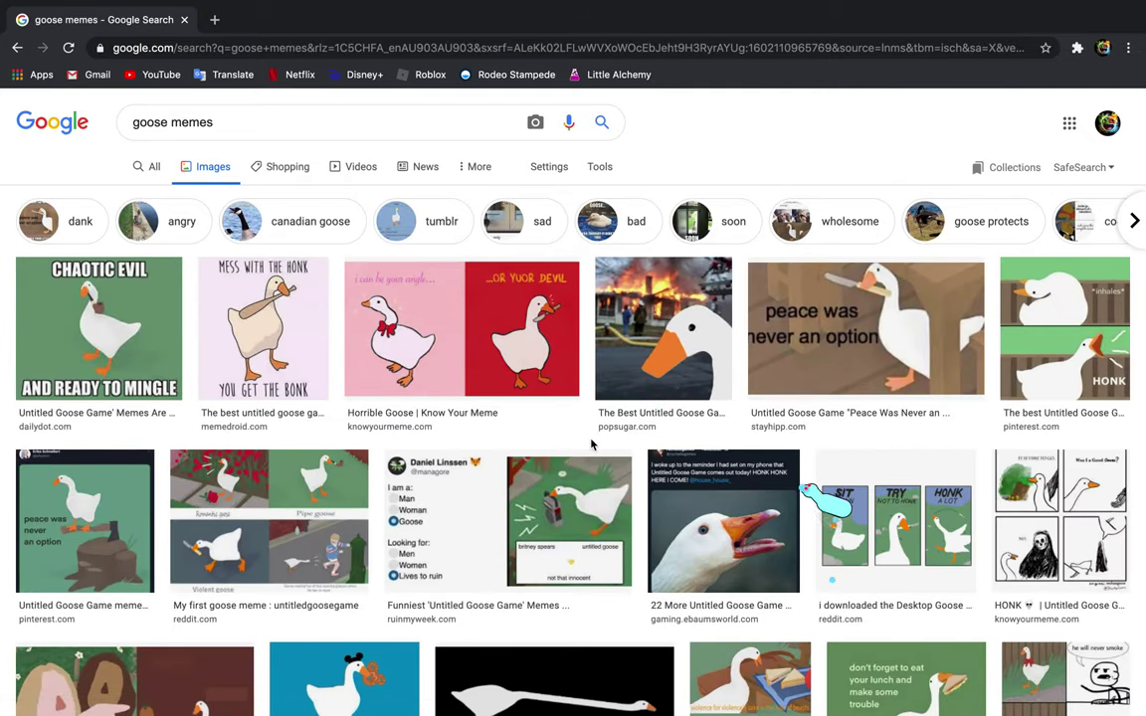
# Find the meme of a goose beside a screaming woman in the image results and open its preview
pyautogui.scroll(-2, 591, 444)
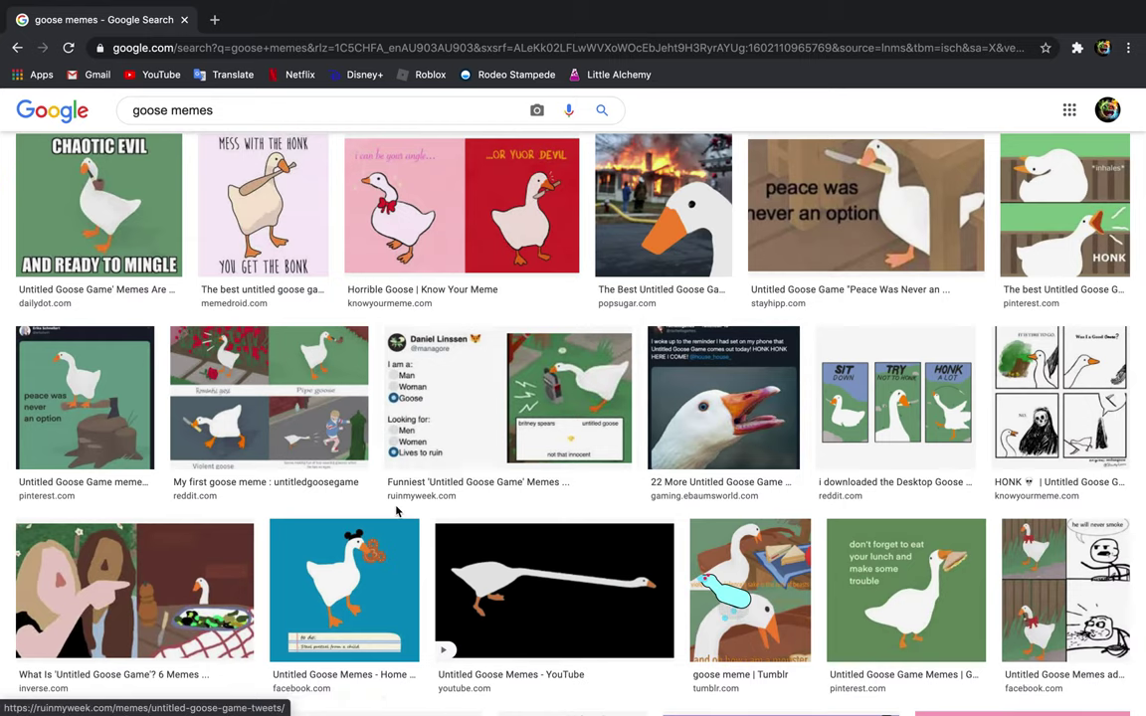
pyautogui.scroll(-2, 634, 604)
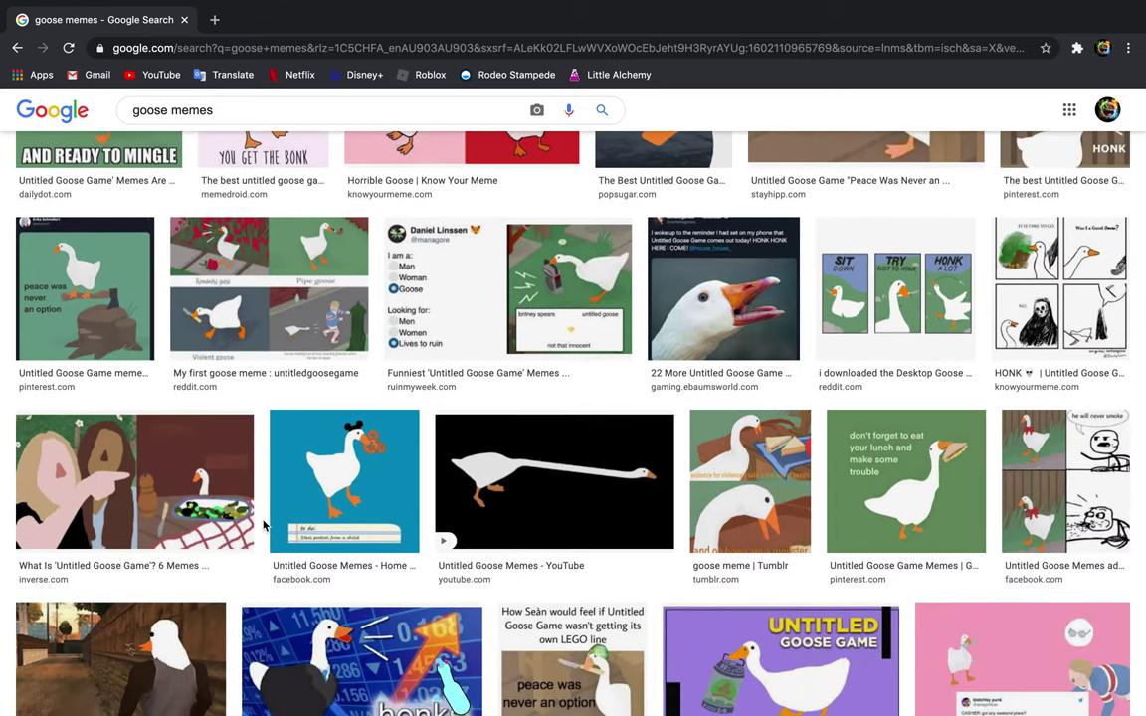
pyautogui.scroll(-5, 656, 625)
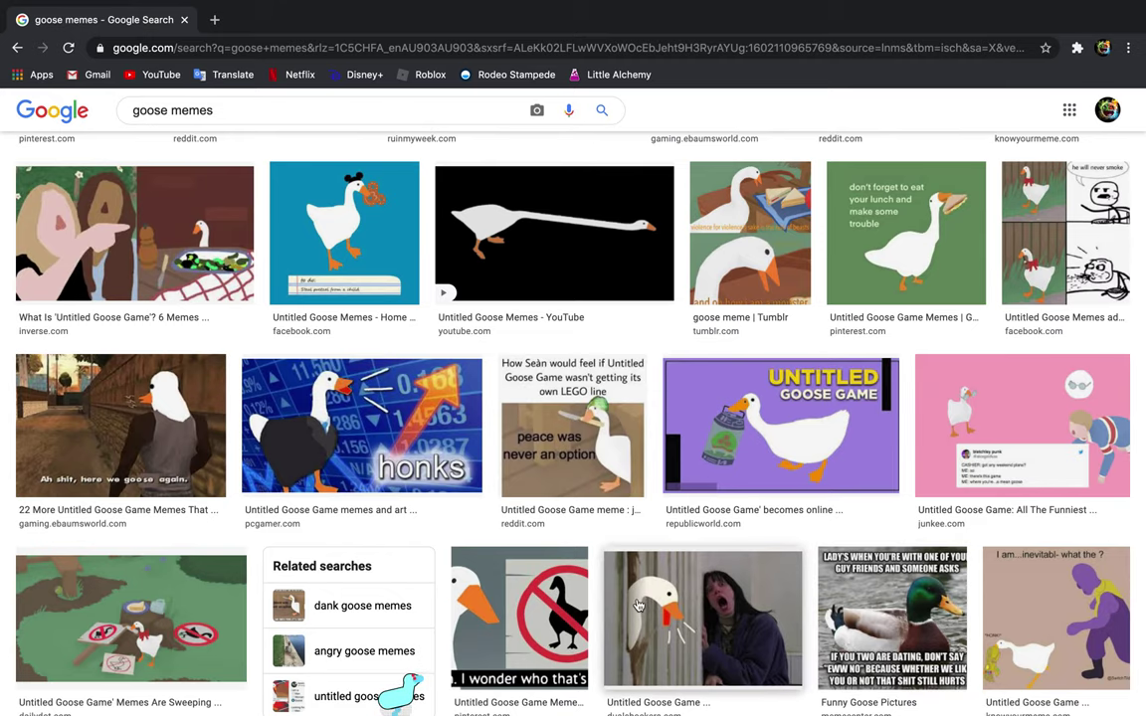
pyautogui.click(702, 616)
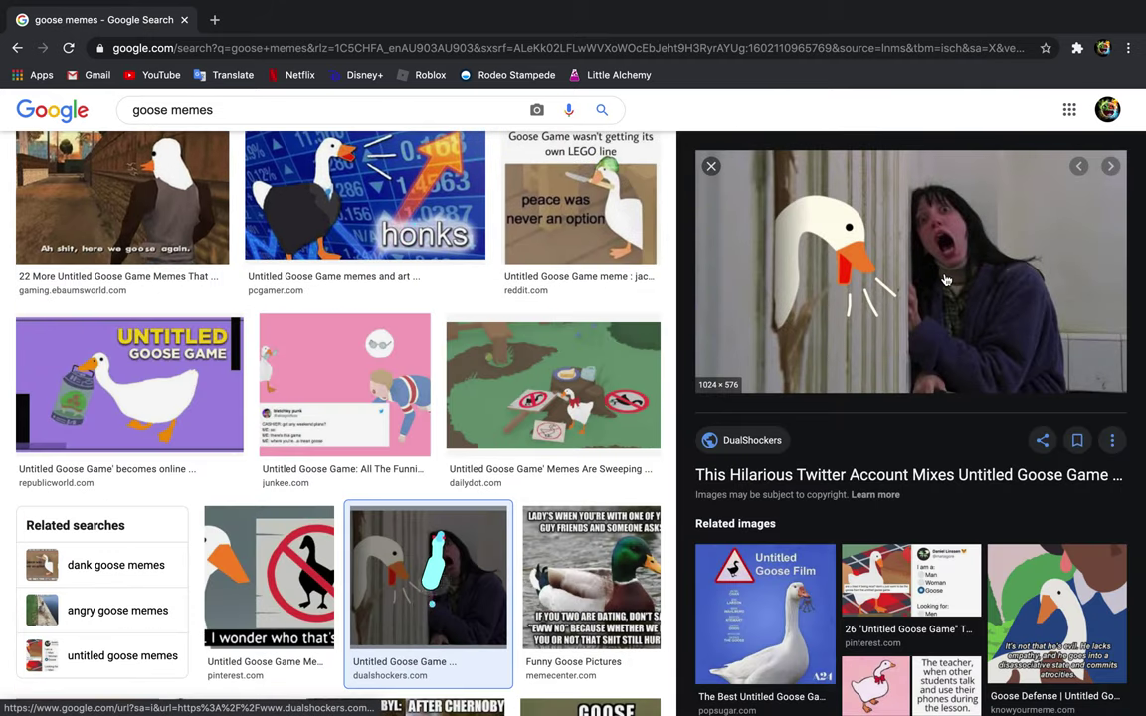
# Save the previewed meme to the Desktop as a JPEG image named "what ever name you want" and close the search tab
pyautogui.rightClick(946, 280)
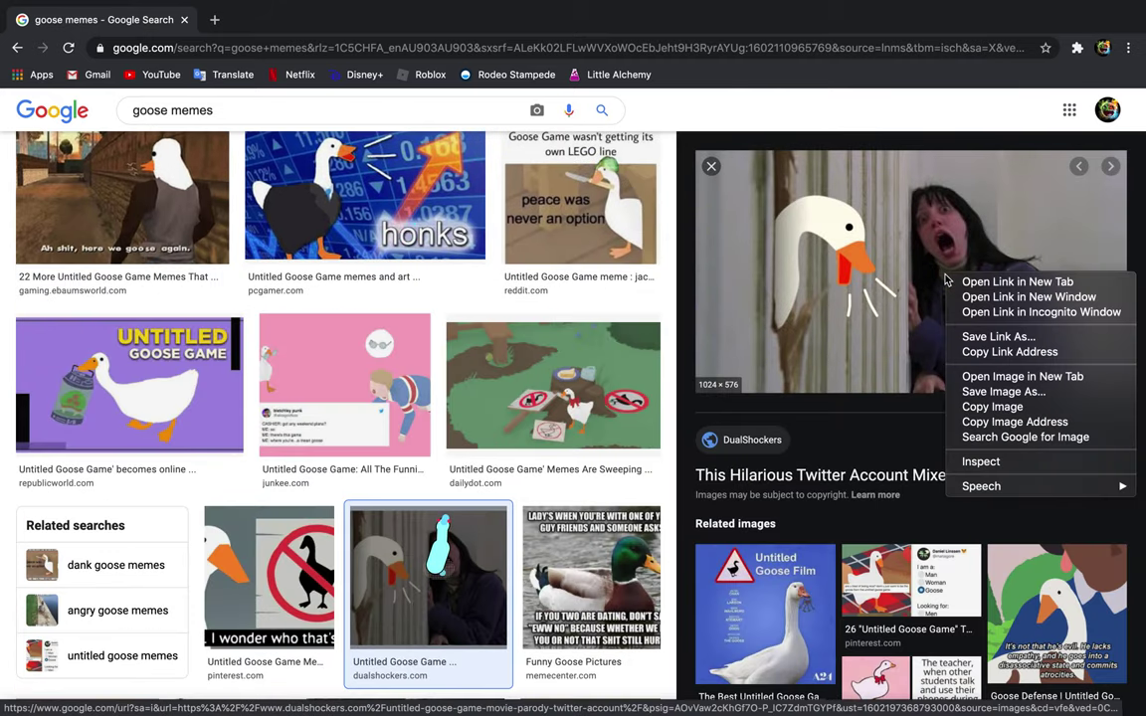
pyautogui.click(989, 391)
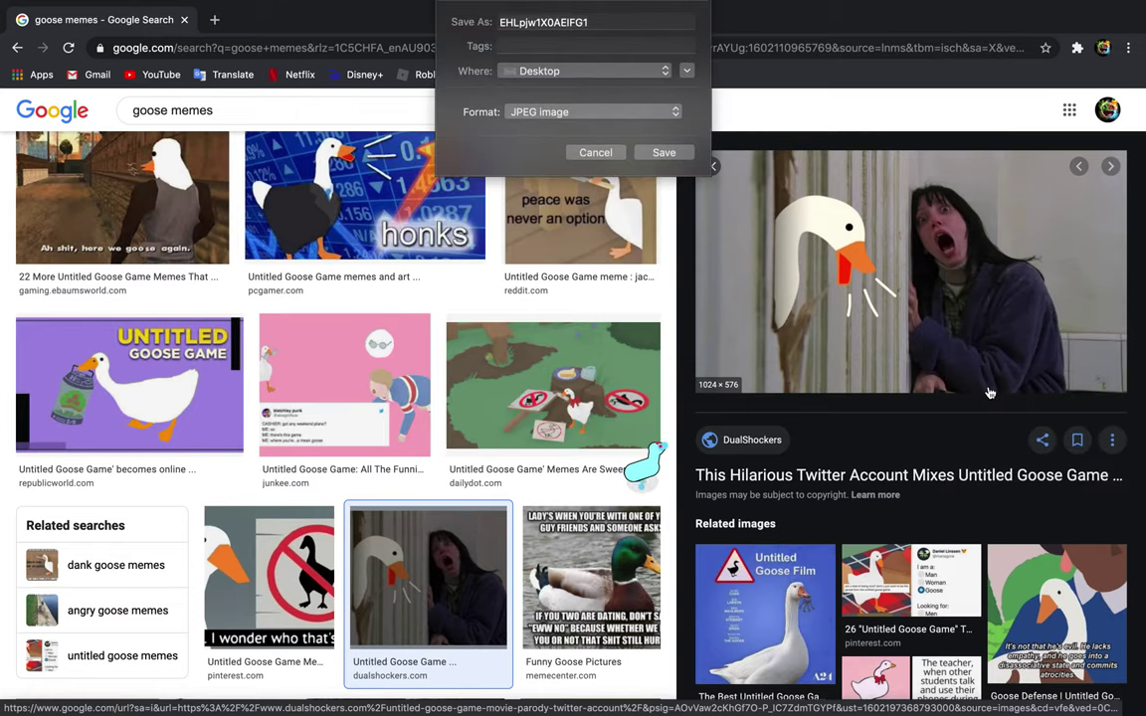
pyautogui.click(542, 71)
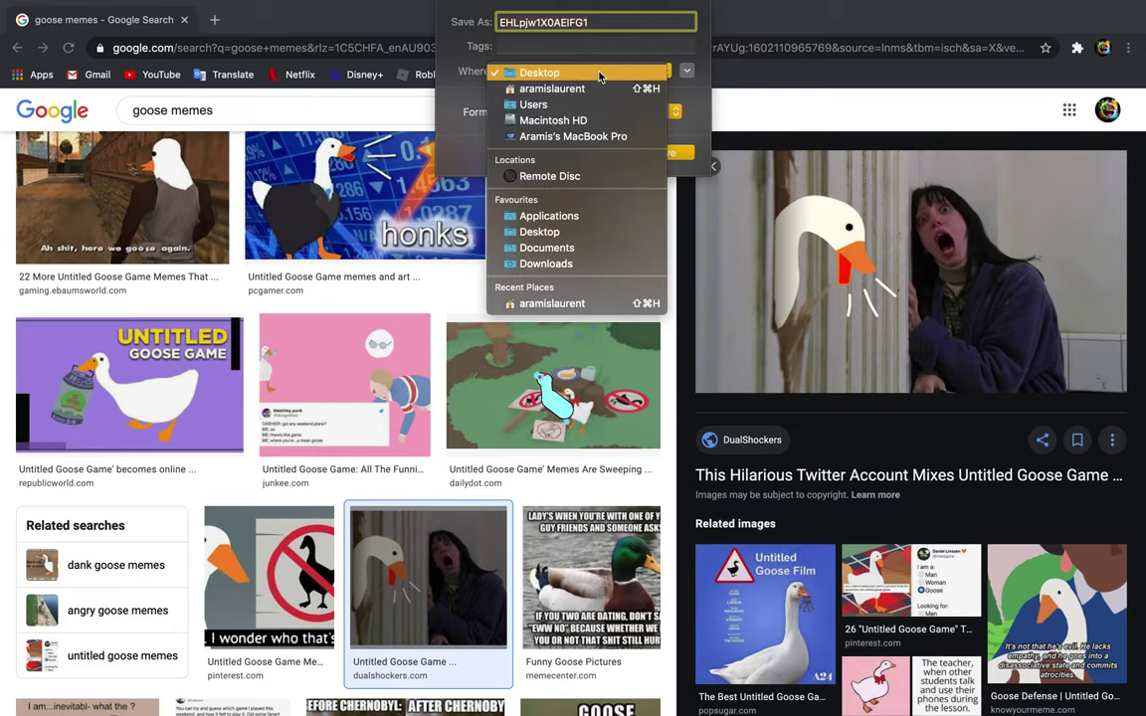
pyautogui.click(582, 74)
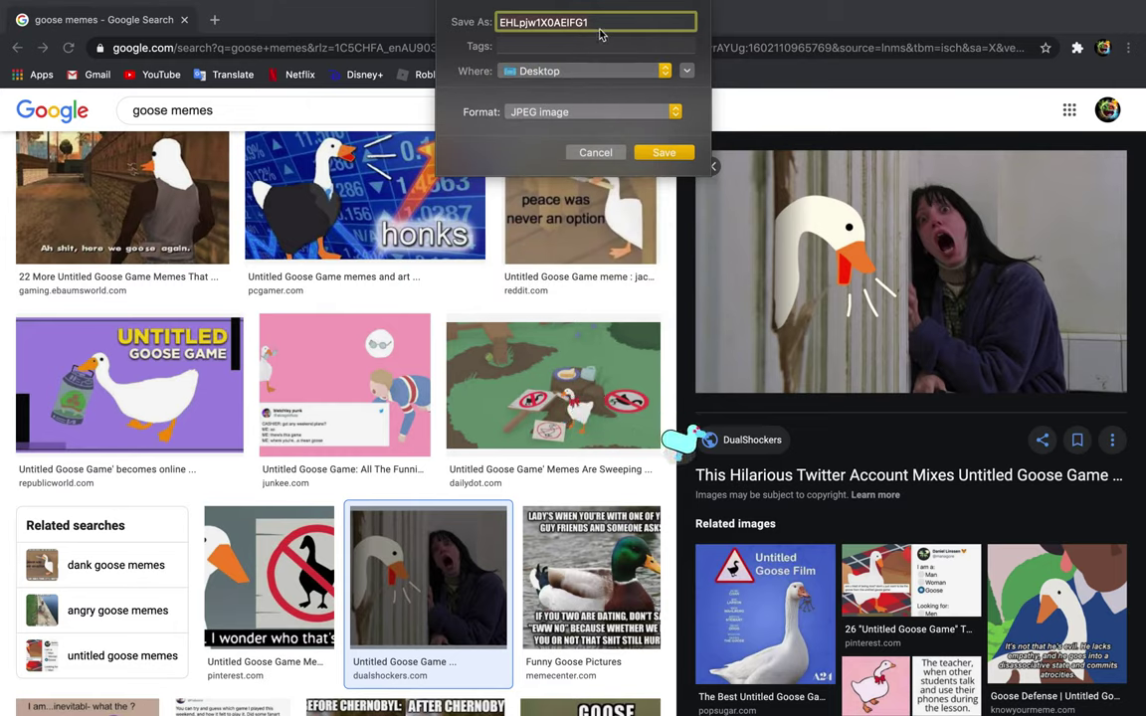
pyautogui.write('what ever name you want')
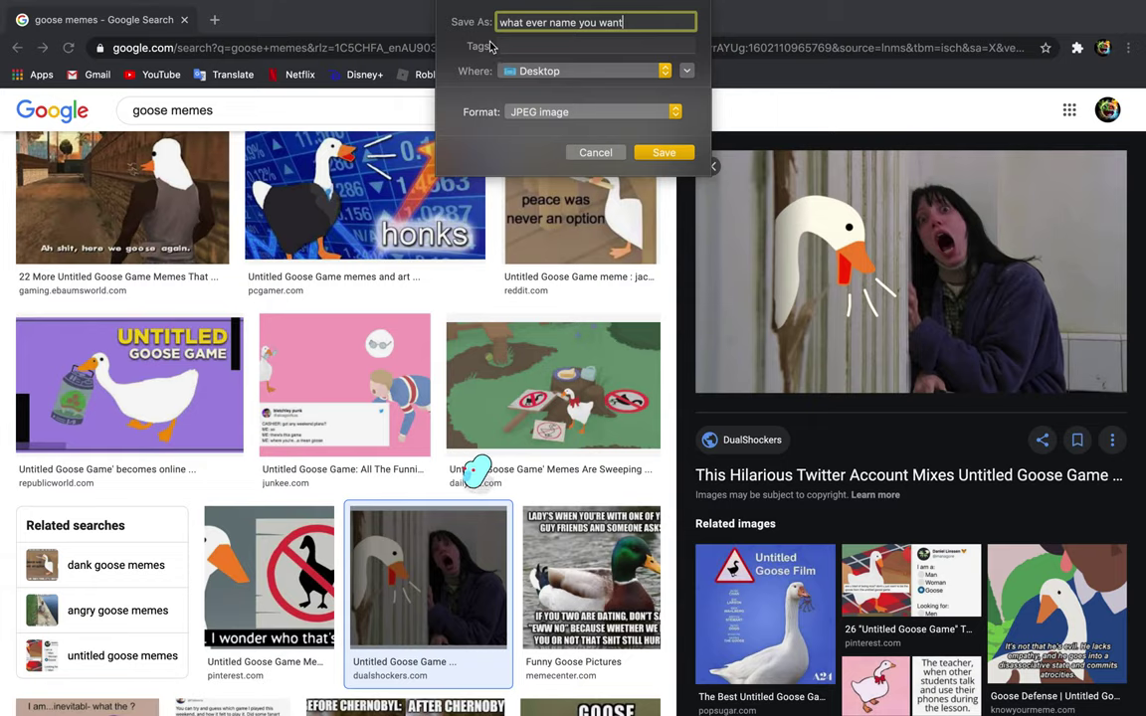
pyautogui.click(661, 155)
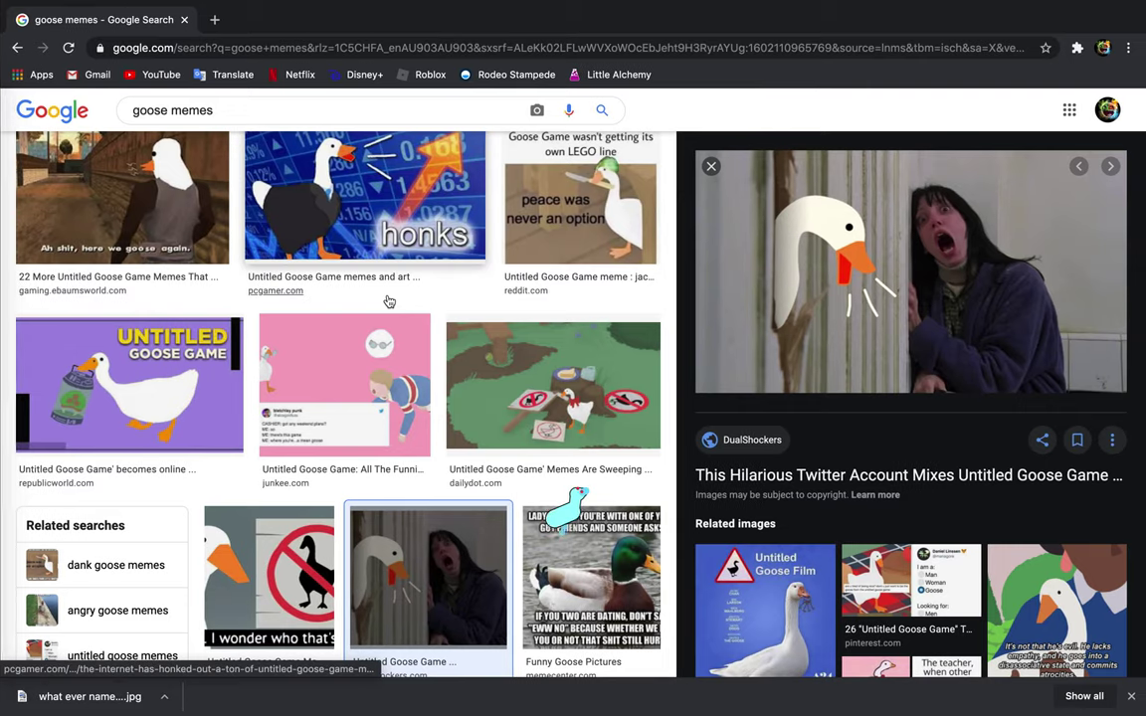
pyautogui.click(184, 19)
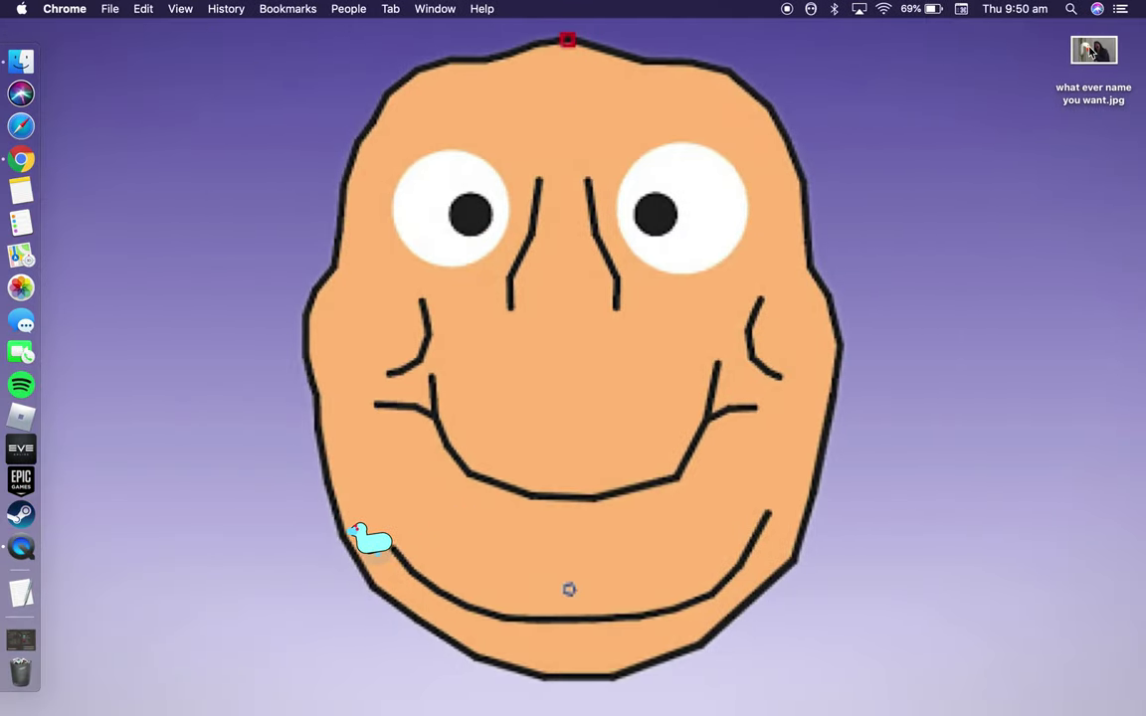
# Open the goose's memes folder, move "what ever name you want.jpg" from the Desktop into it, rearrange yqxqvpuvago31png.png and close the folder
pyautogui.click(21, 639)
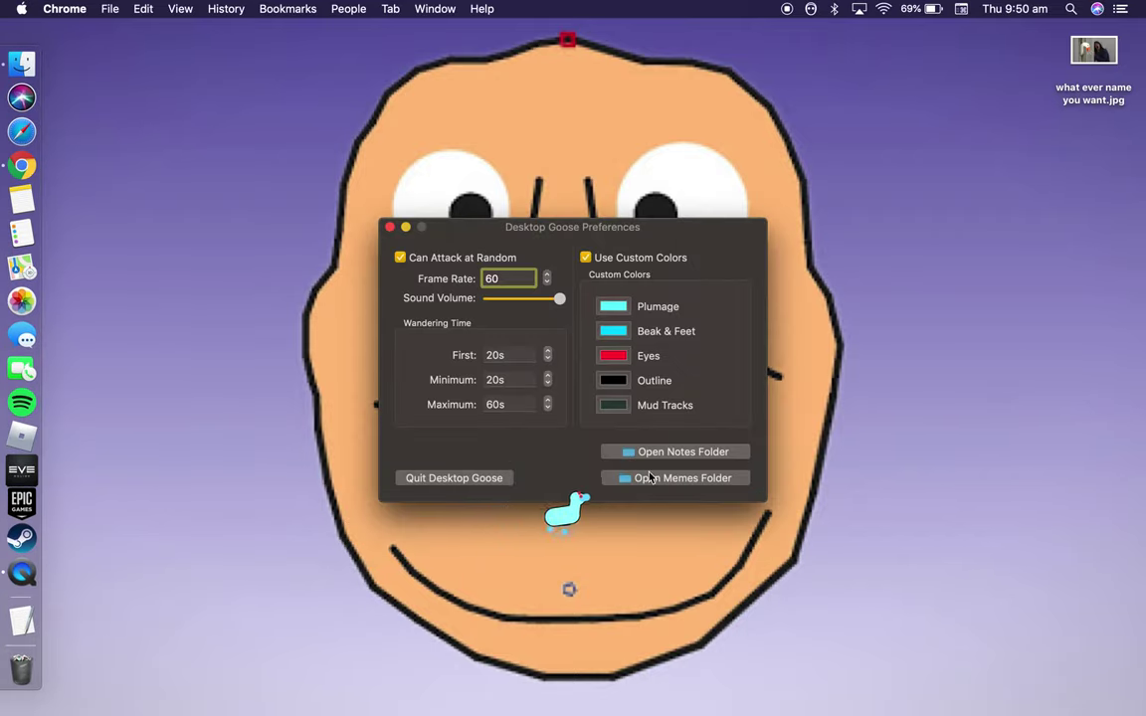
pyautogui.click(649, 477)
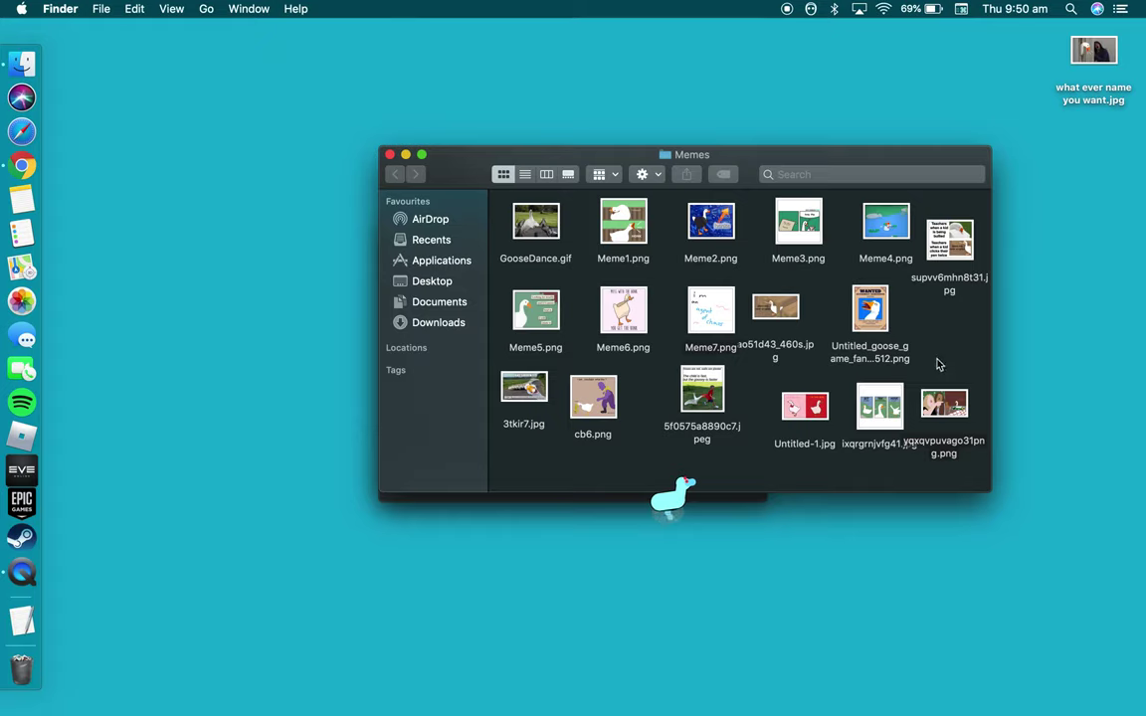
pyautogui.moveTo(1104, 48); pyautogui.dragTo(538, 452)
pyautogui.moveTo(944, 379); pyautogui.dragTo(937, 298)
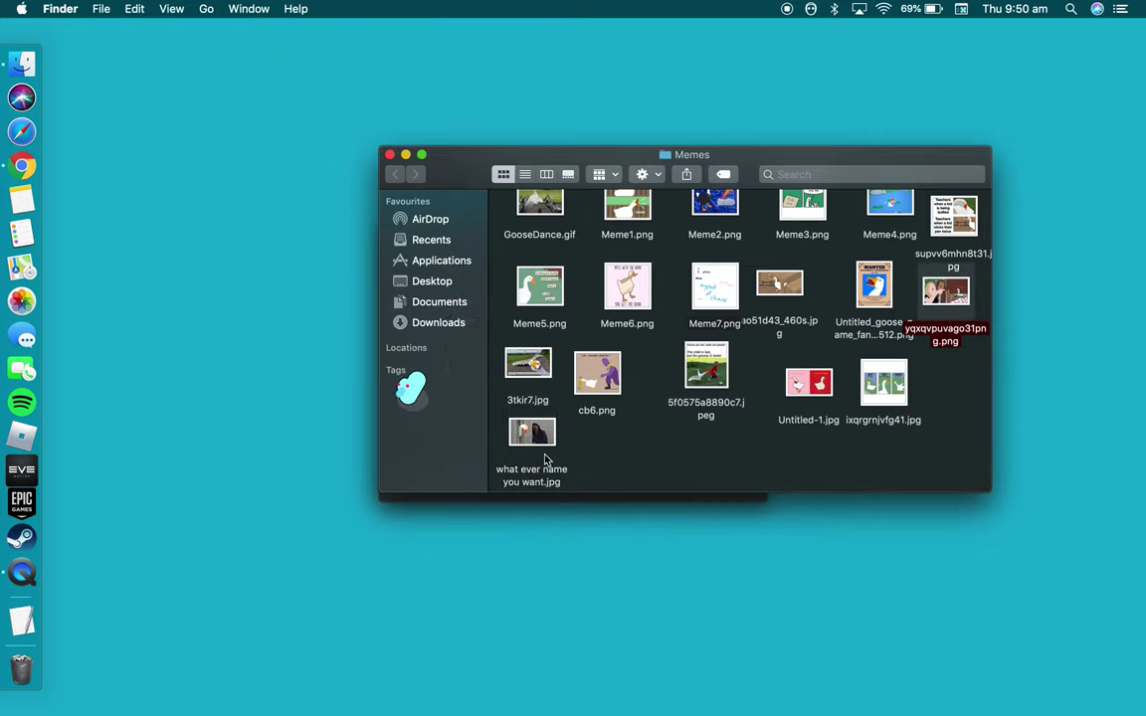
pyautogui.click(390, 156)
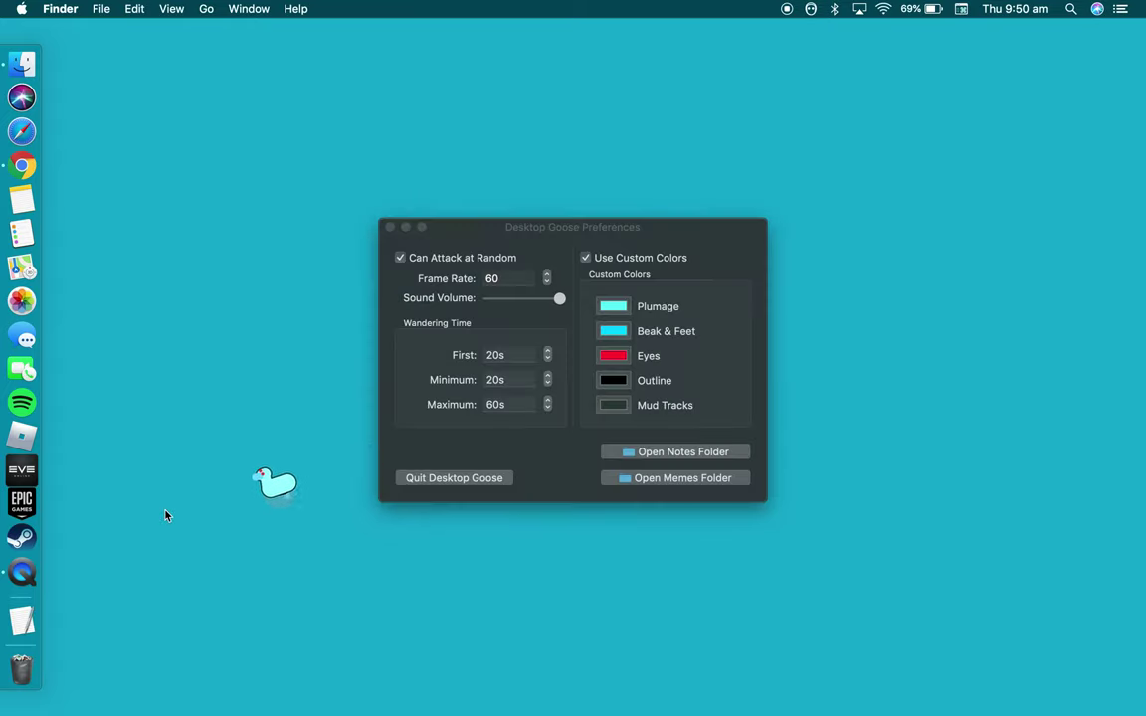
# Write "He will also pull that out :) well that is how you can customise a" in a new TextEdit document
pyautogui.click(22, 622)
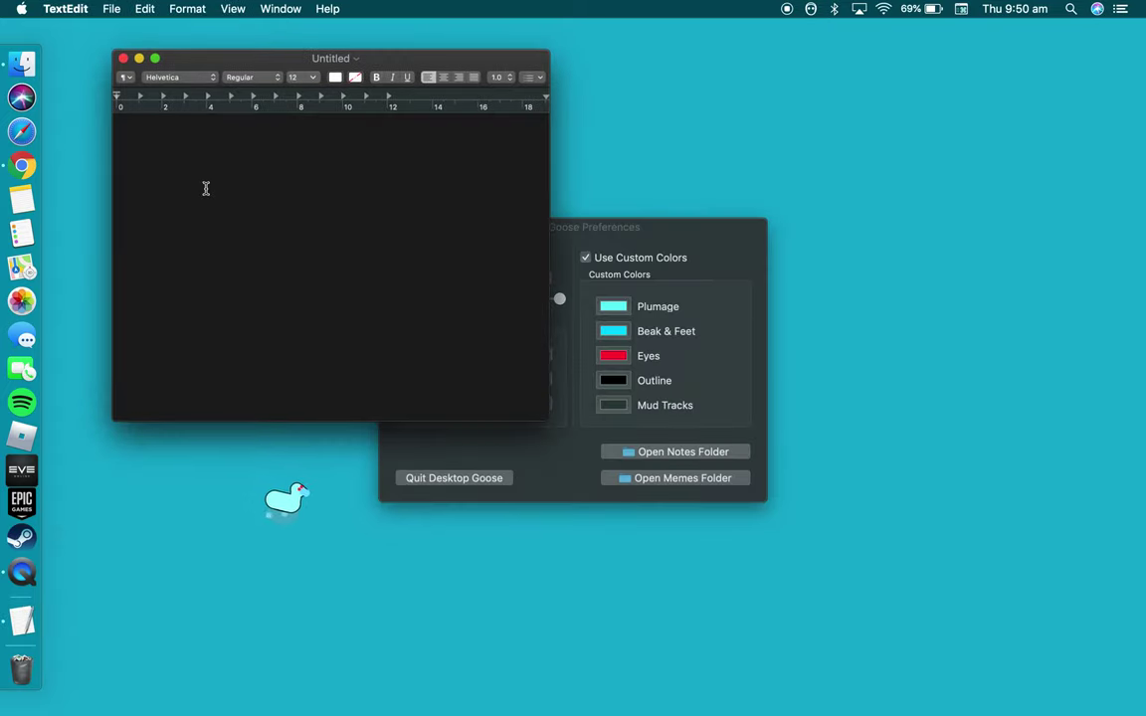
pyautogui.write('He will also pull that out')
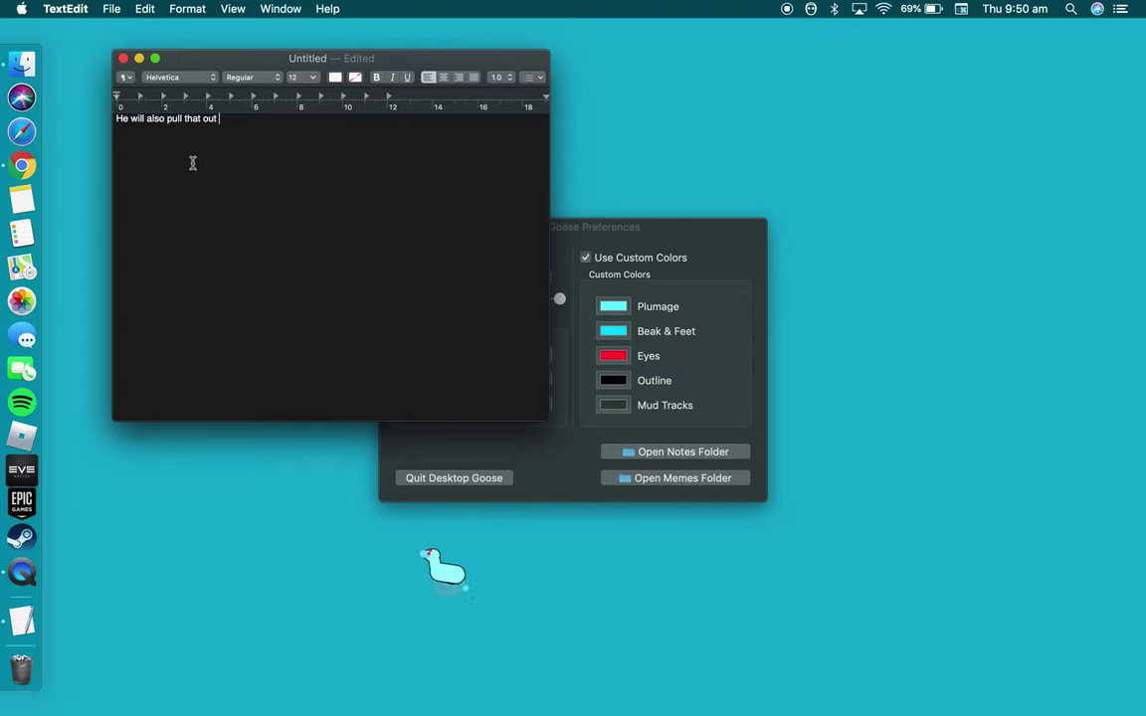
pyautogui.write(':) well that is')
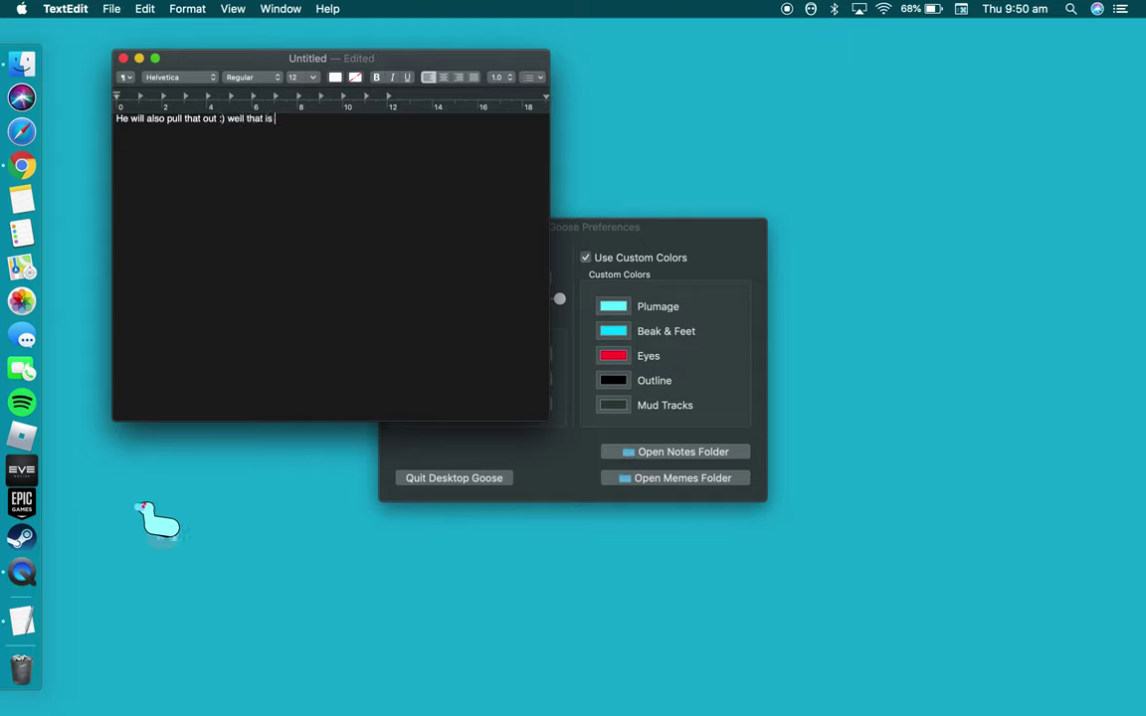
pyautogui.write(' how you can cu')
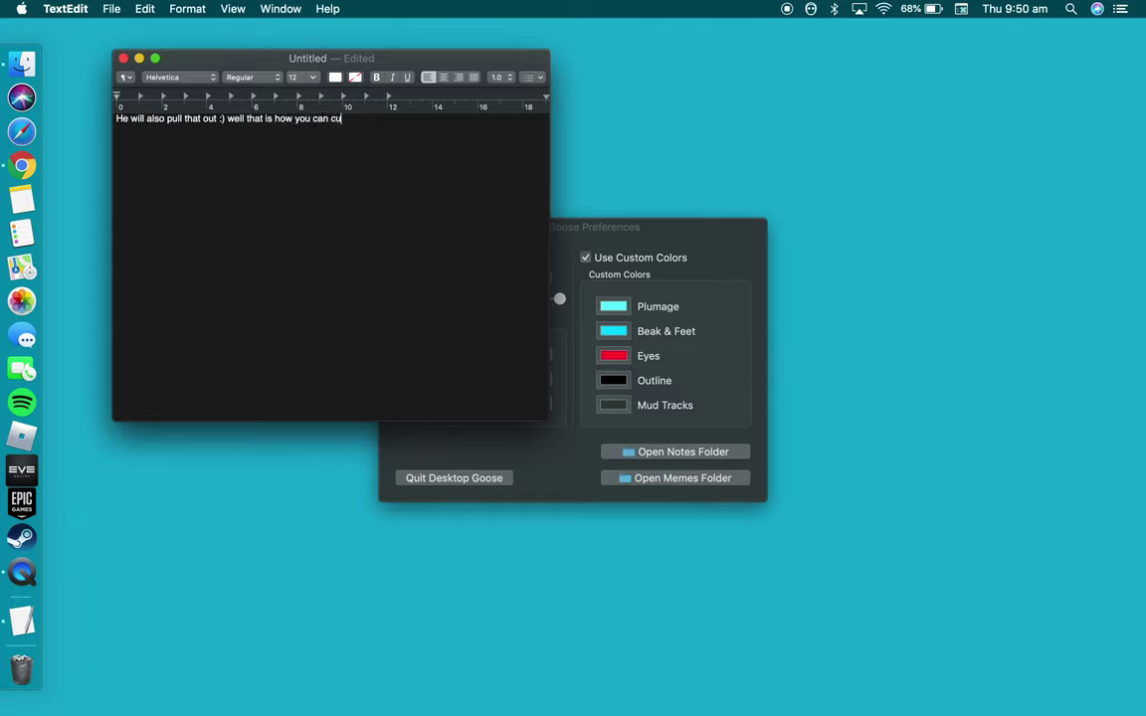
pyautogui.write('stomis')
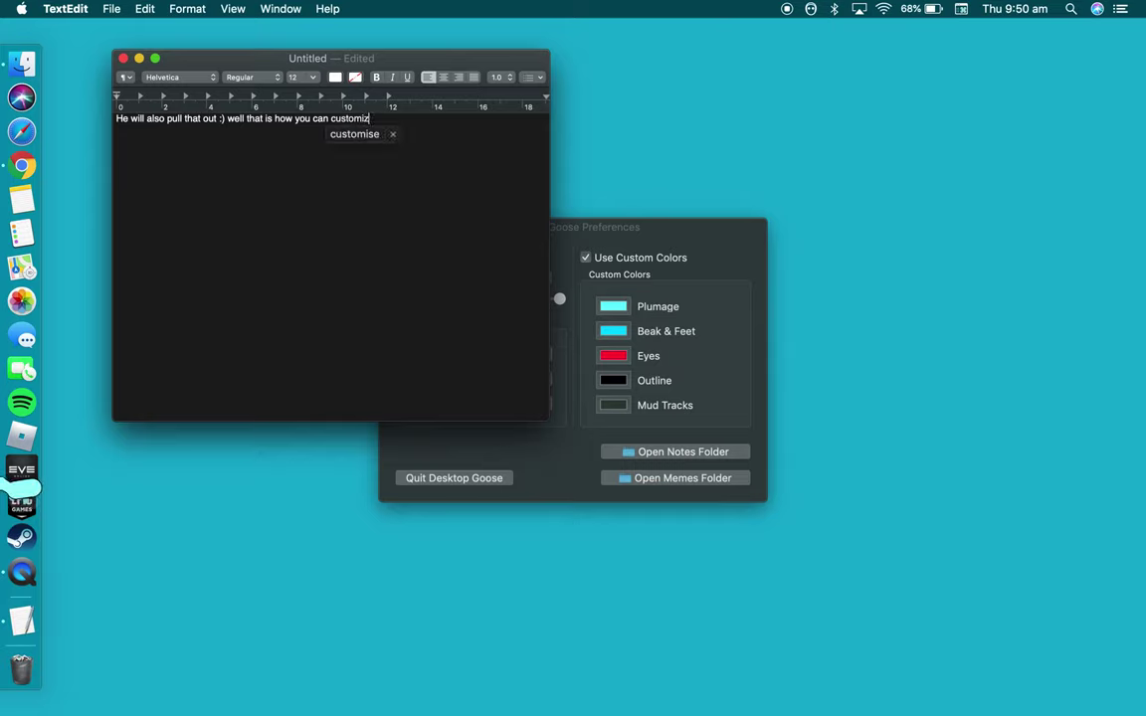
pyautogui.write('e a')
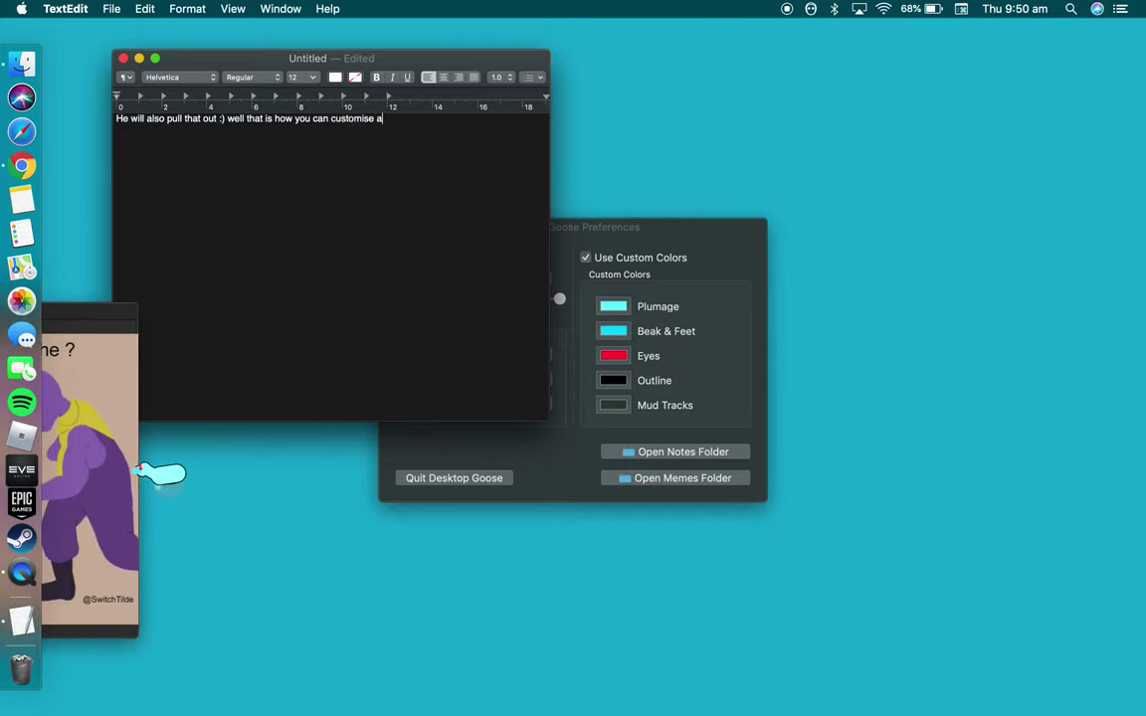
# Continue the note with "desktop goose on Mac thank you for watching enjoy :))))))"
pyautogui.write(' deskto')
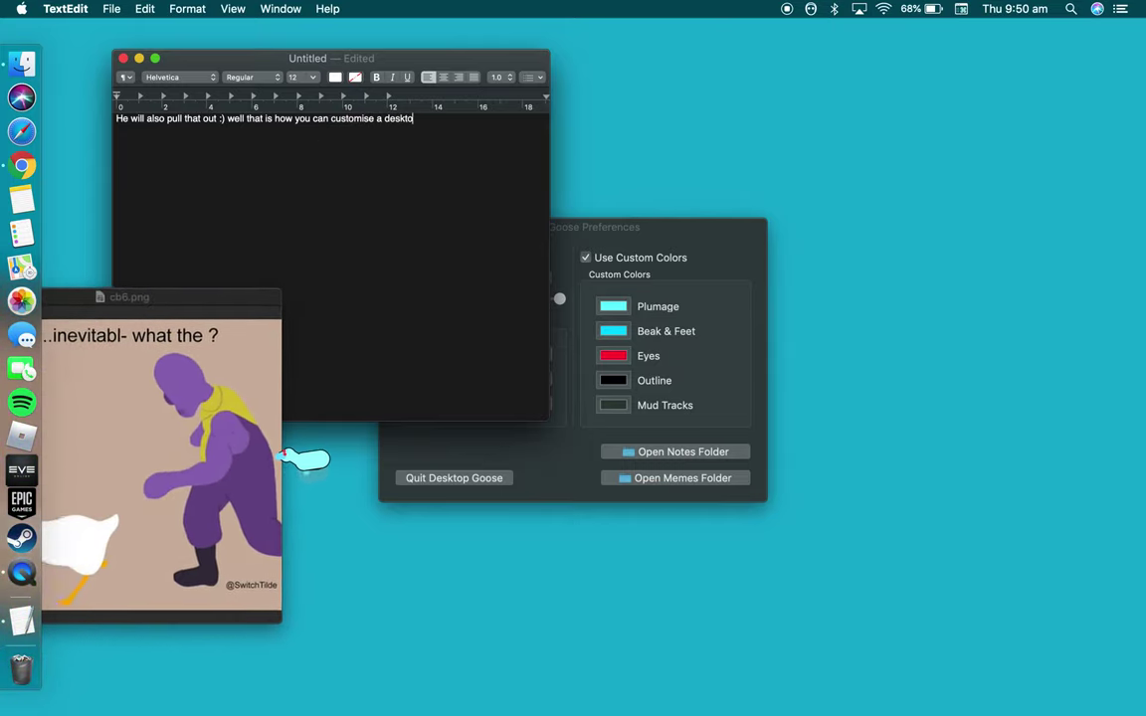
pyautogui.write('p goose on mac than')
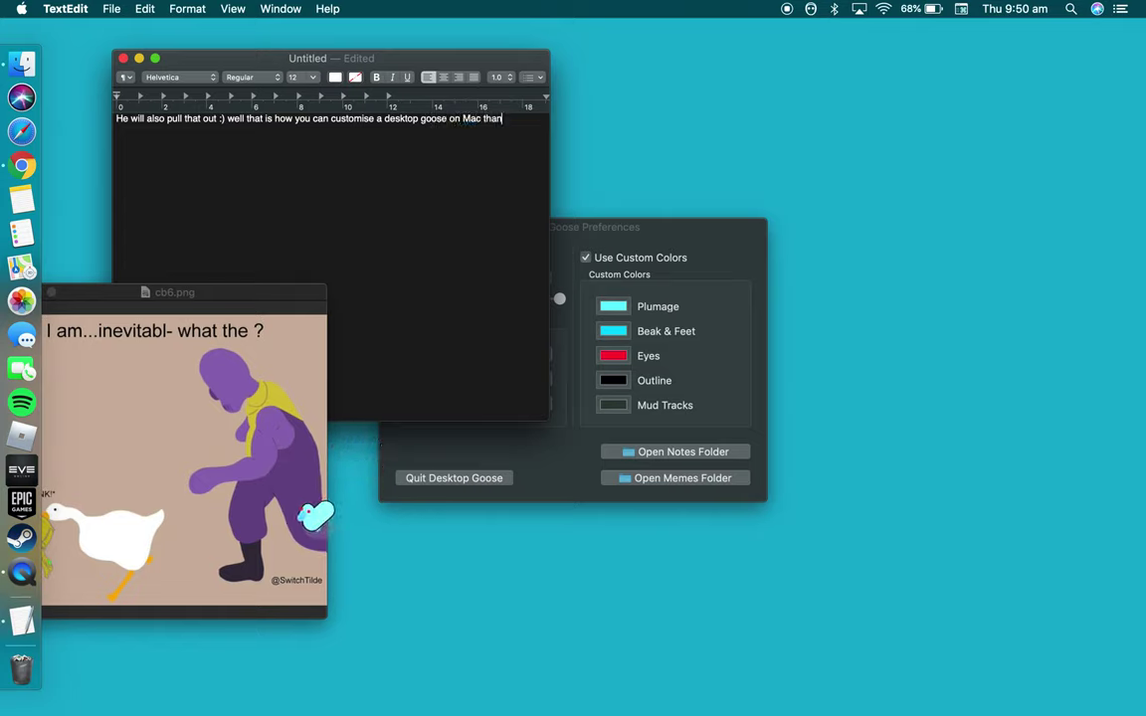
pyautogui.write('k you for watchi')
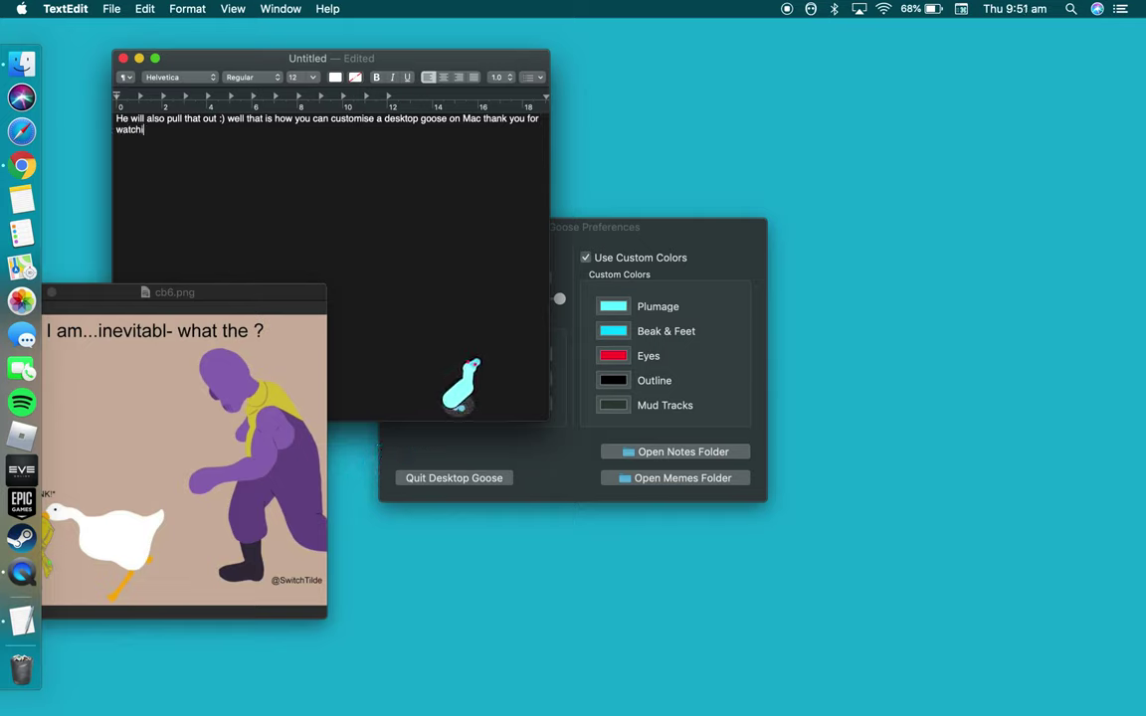
pyautogui.write('ng enjoy :))))))')
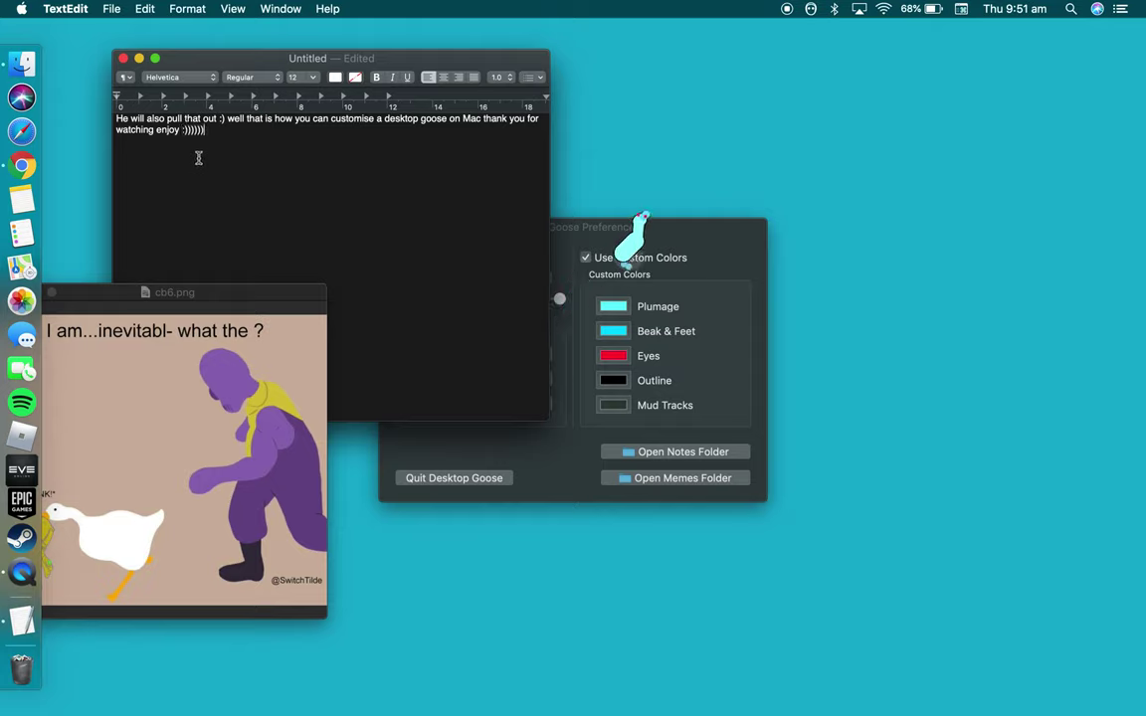
# Close the cb6.png meme, the untitled note without keeping it, and the Desktop Goose Preferences
pyautogui.click(90, 298)
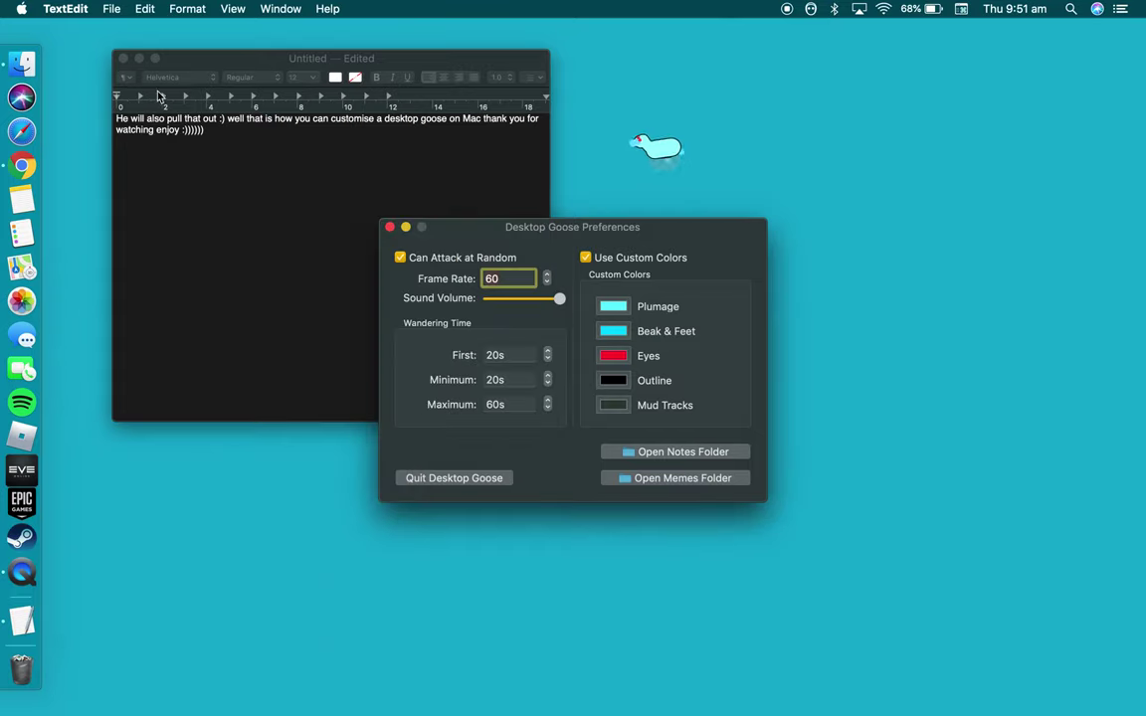
pyautogui.press('super+w')
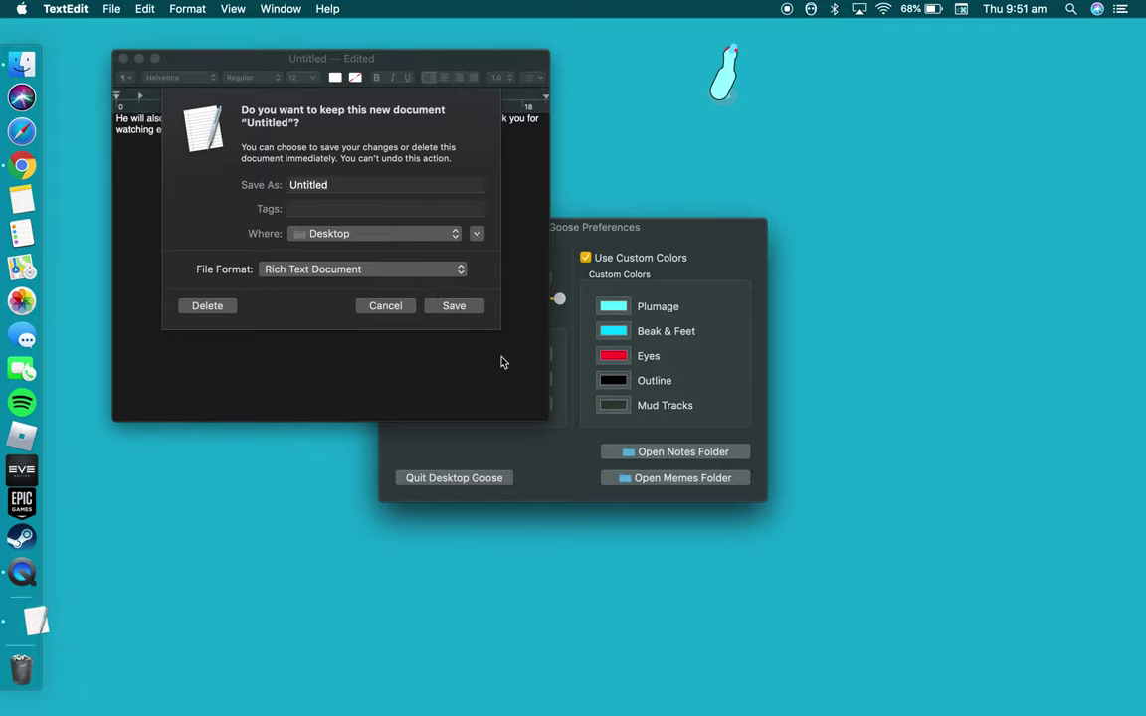
pyautogui.click(207, 307)
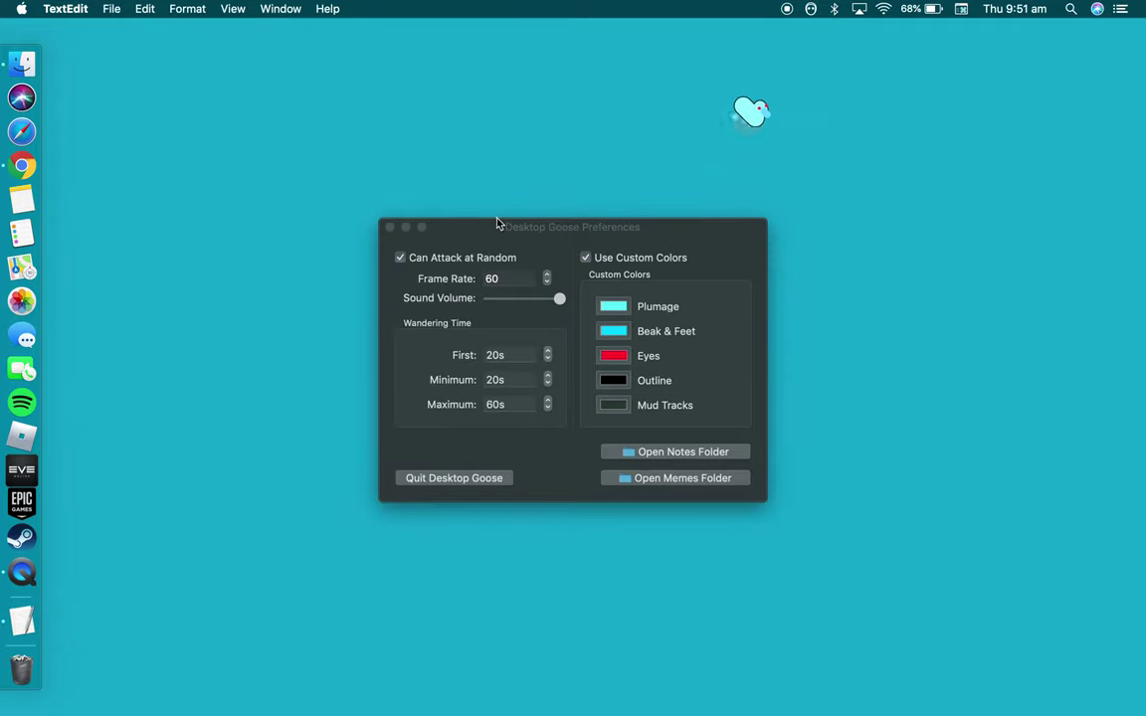
pyautogui.click(390, 228)
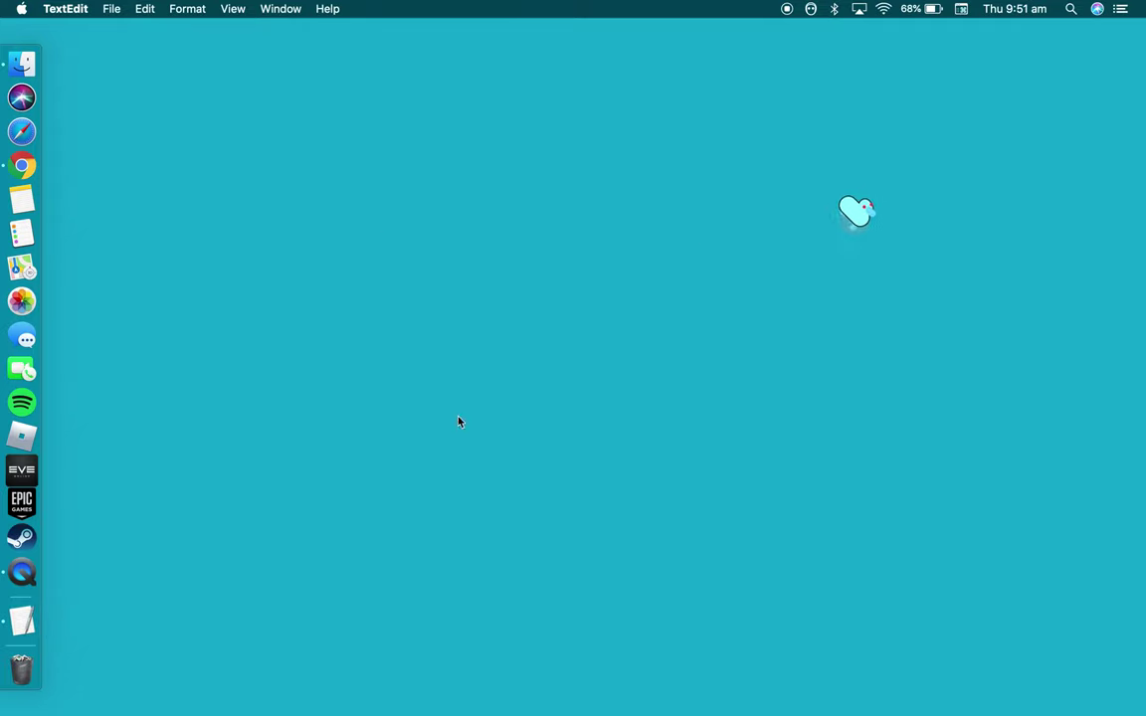
pyautogui.click(21, 668)
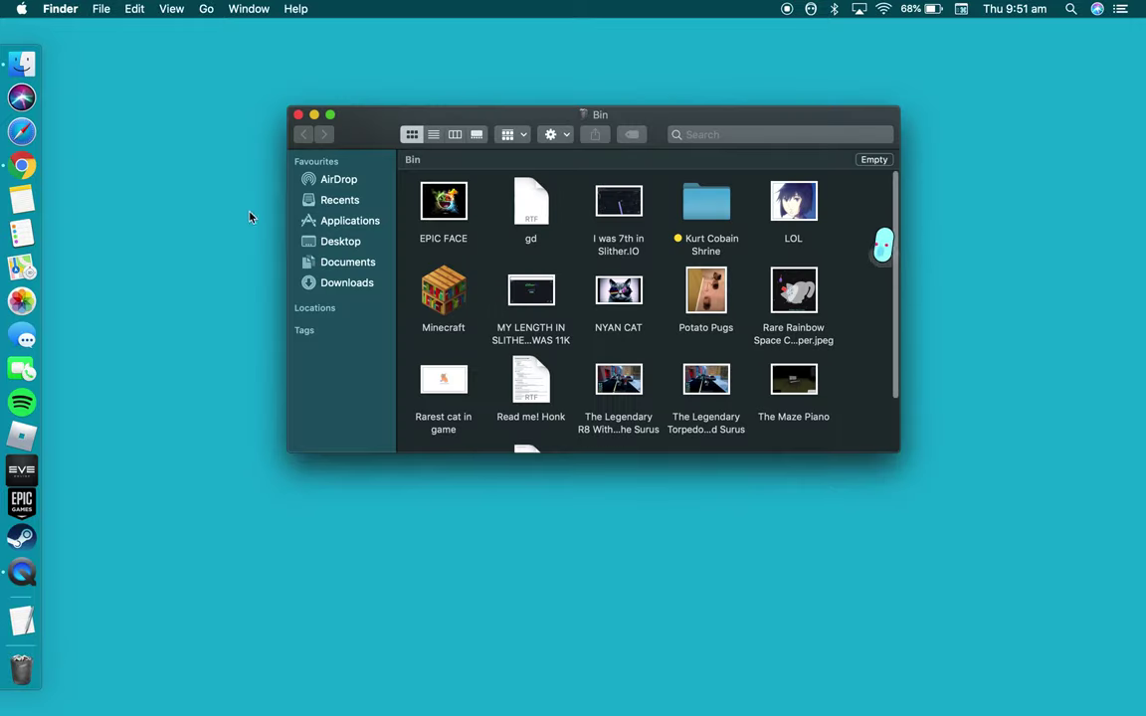
pyautogui.click(298, 114)
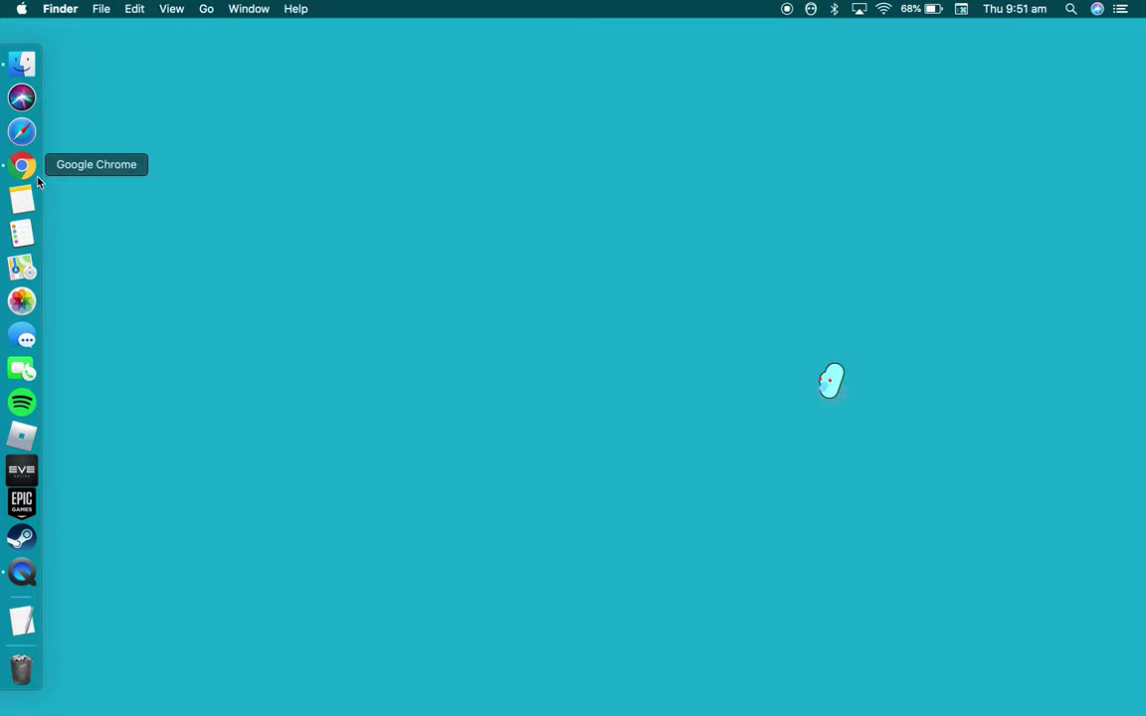